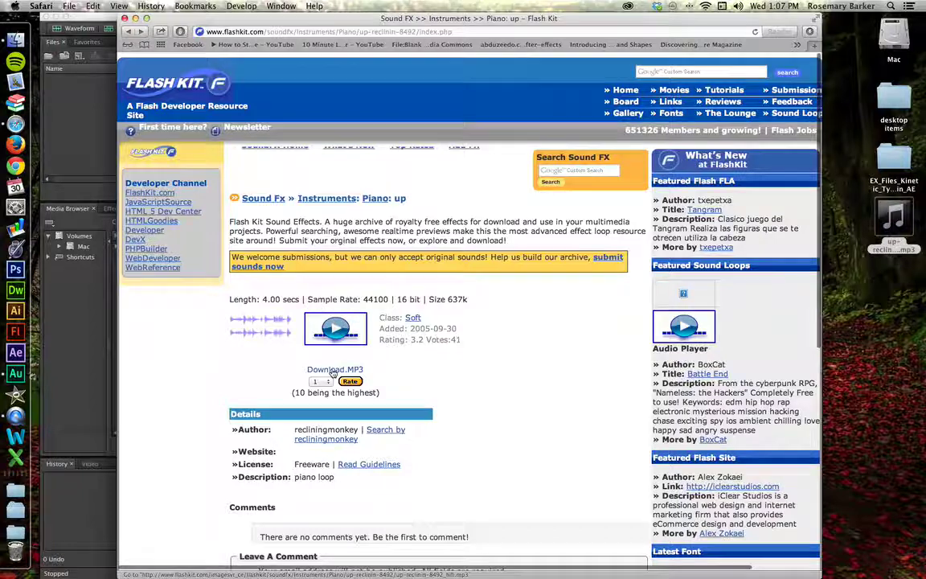
# - Bring up the Piano: up loop's Download.MP3 link options, then dismiss them
pyautogui.rightClick(333, 373)
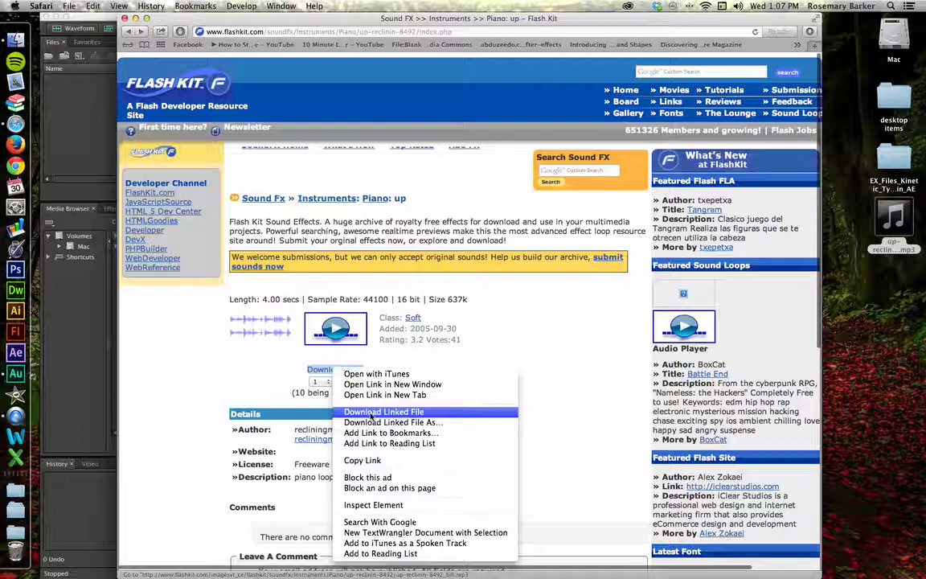
pyautogui.click(503, 333)
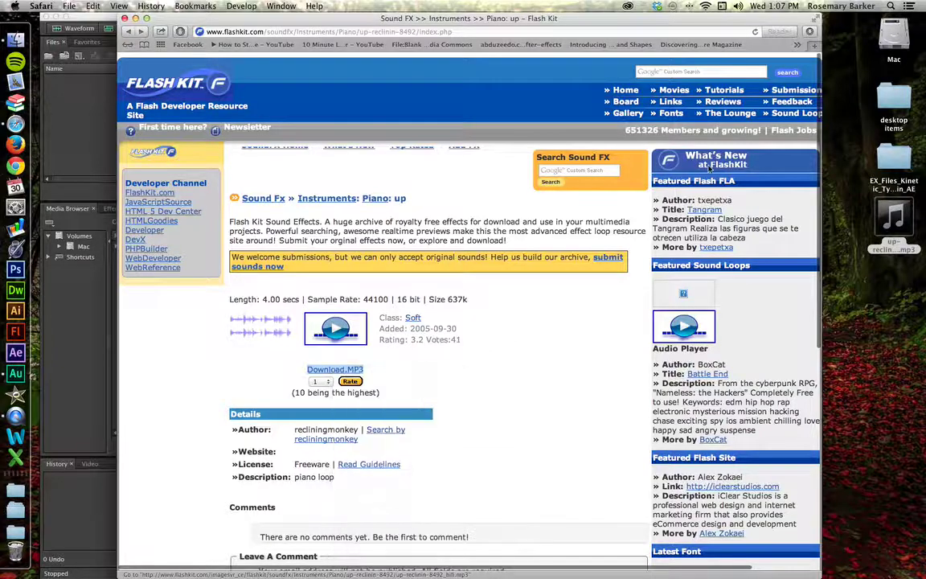
# - Close the browser, drag the desktop piano MP3 into Audition's Files panel, and maximize the window
pyautogui.click(123, 17)
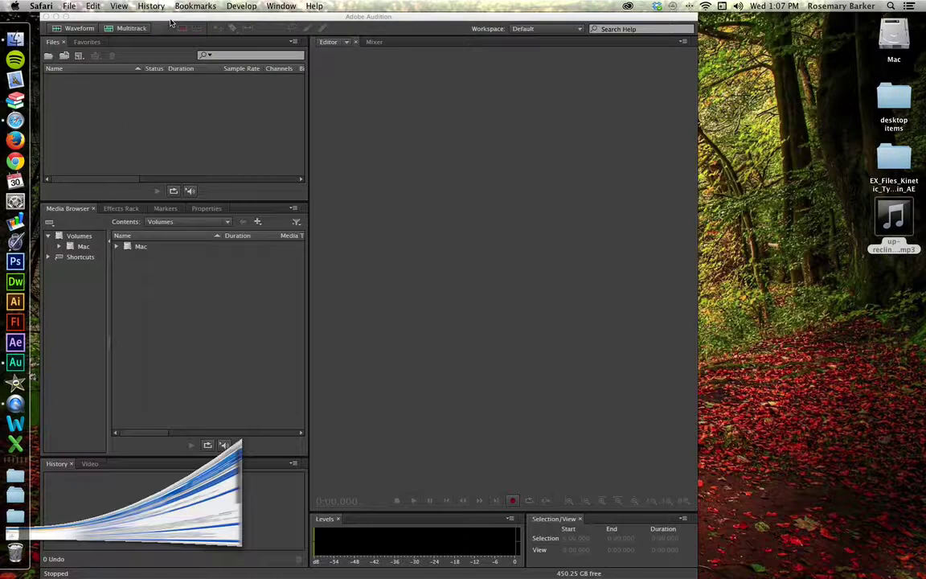
pyautogui.click(352, 17)
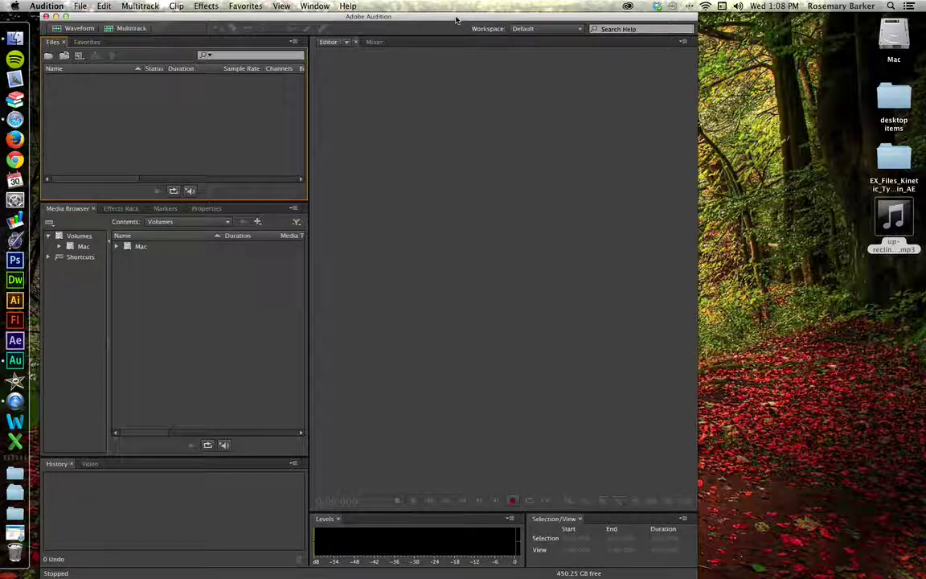
pyautogui.moveTo(905, 211)
pyautogui.moveTo(903, 213); pyautogui.dragTo(148, 97)
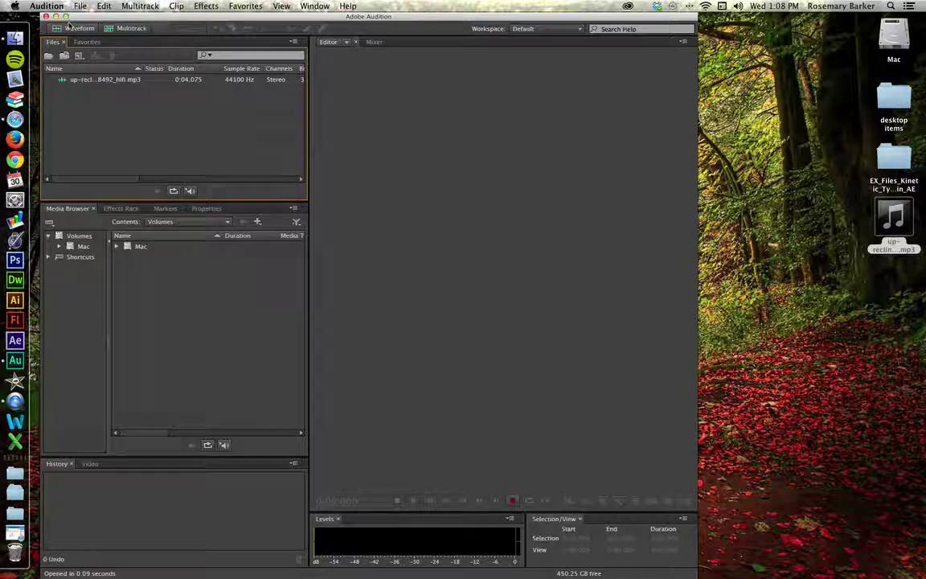
pyautogui.click(65, 16)
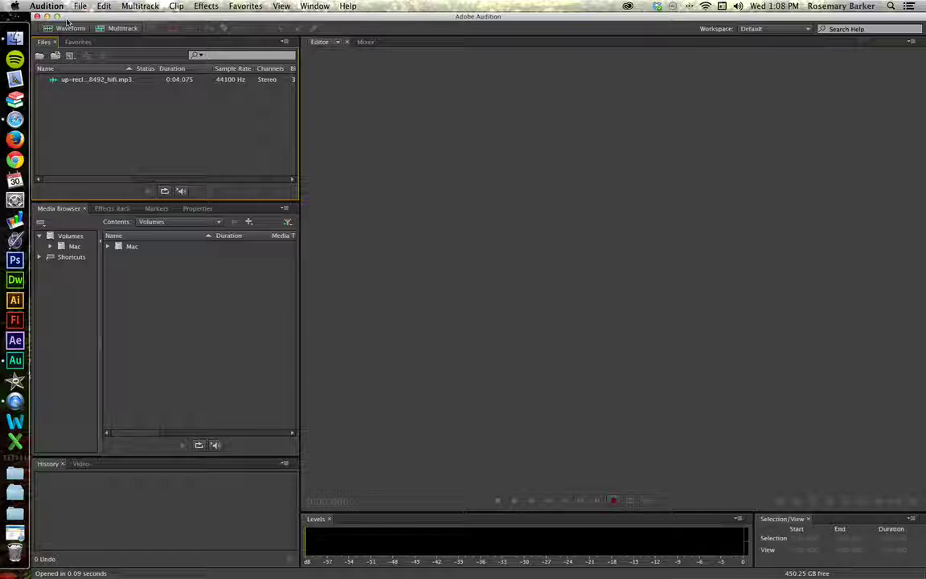
pyautogui.click(147, 83)
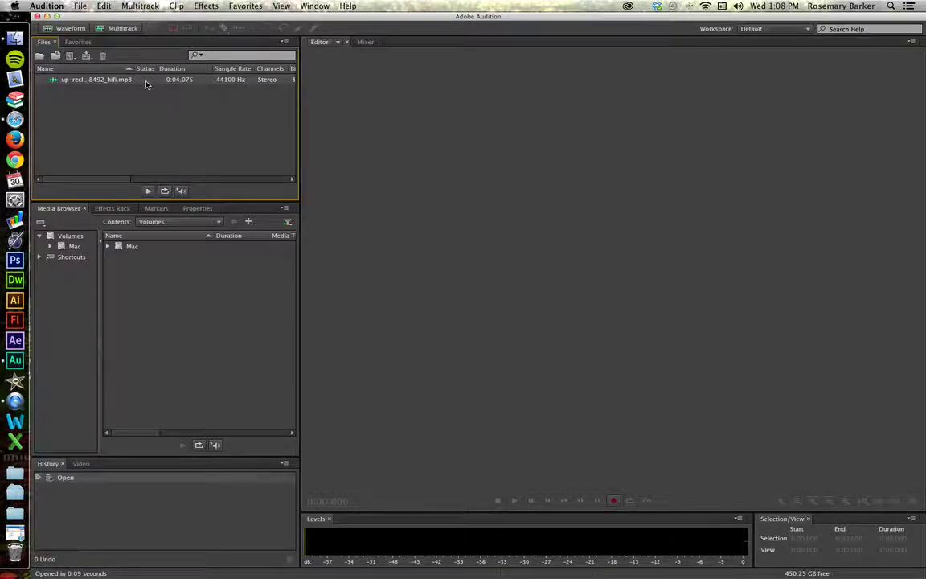
# - Open and play the piano MP3's waveform, then start a new multitrack session from it
pyautogui.doubleClick(146, 83)
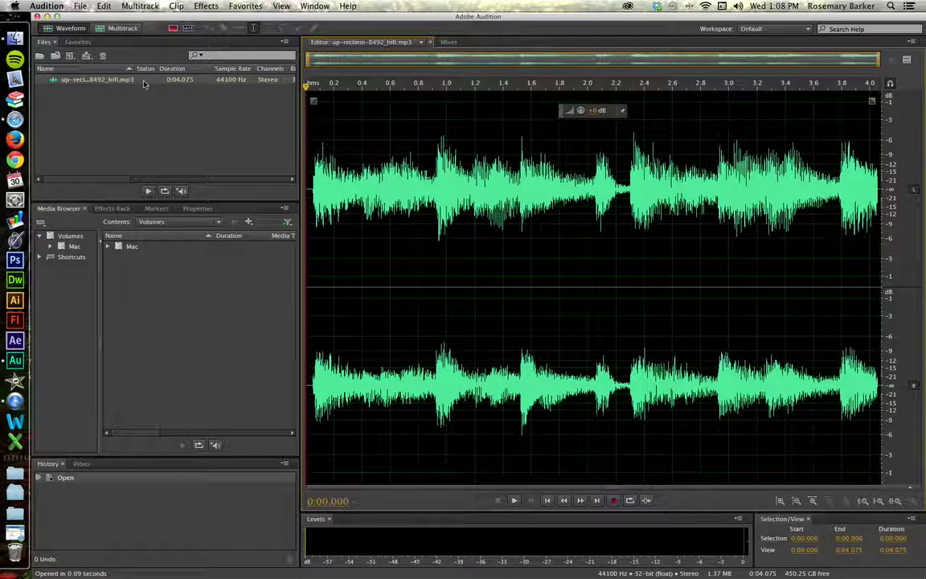
pyautogui.press('space')
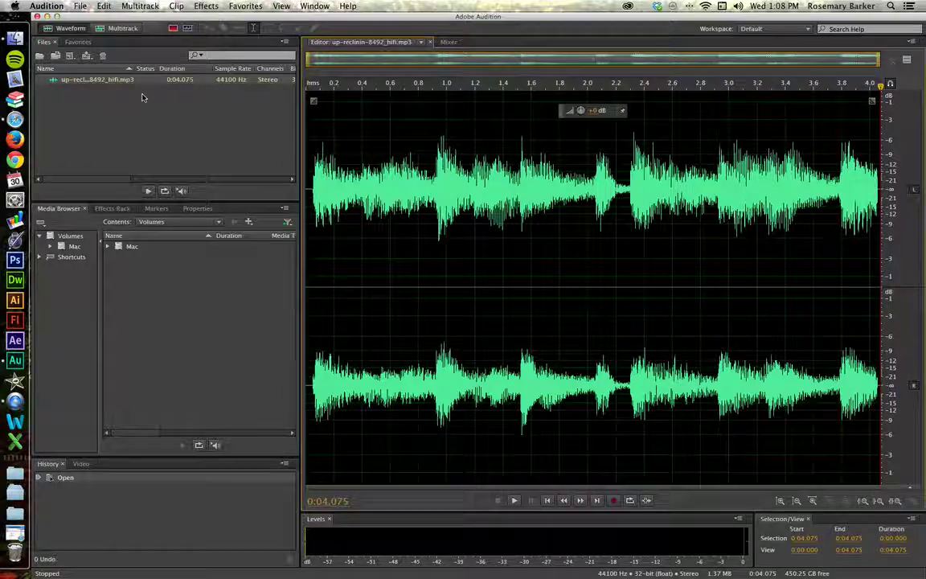
pyautogui.click(138, 105)
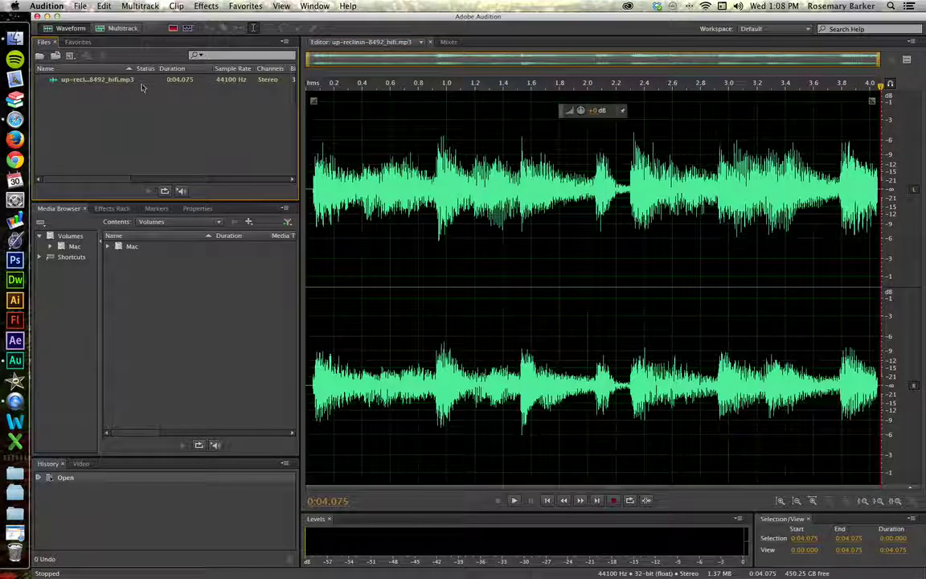
pyautogui.click(146, 82)
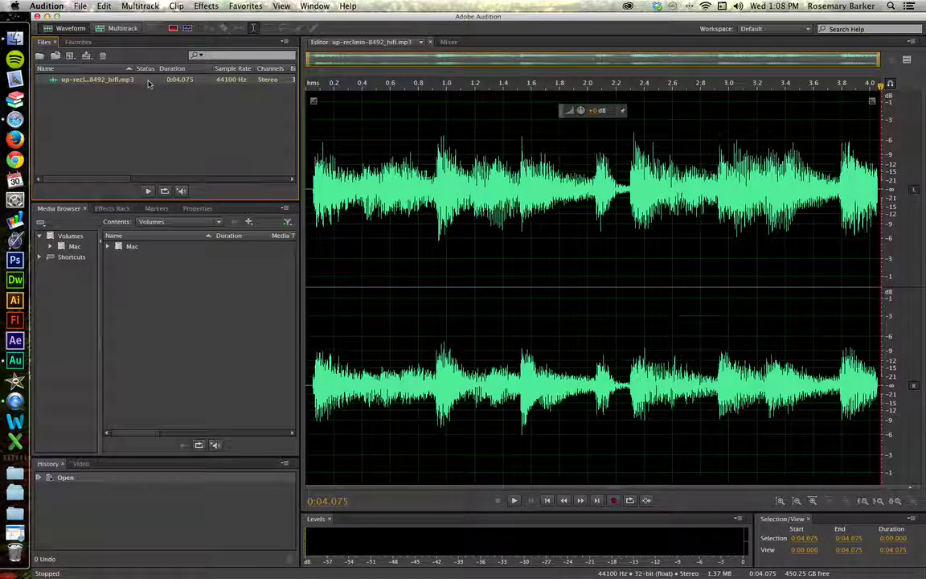
pyautogui.rightClick(148, 84)
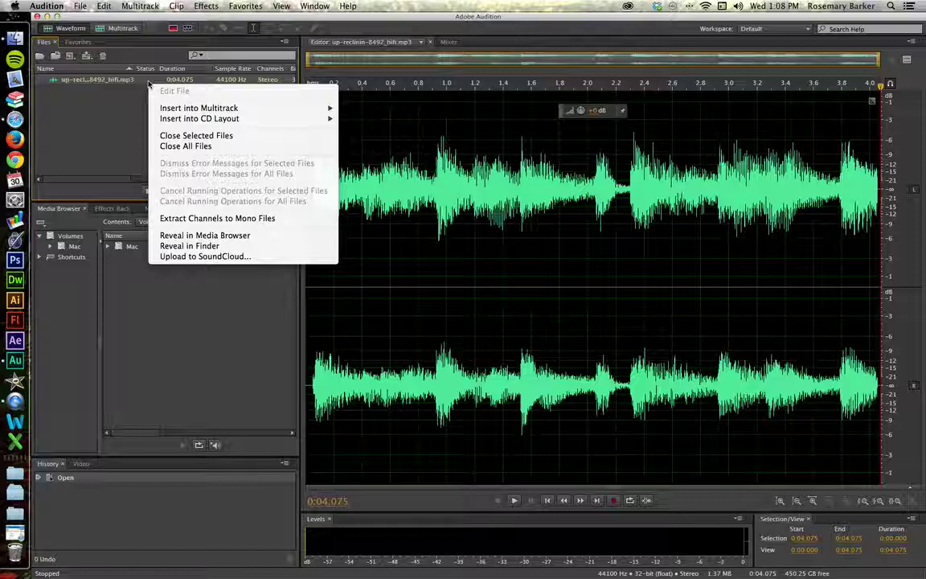
pyautogui.moveTo(166, 110)
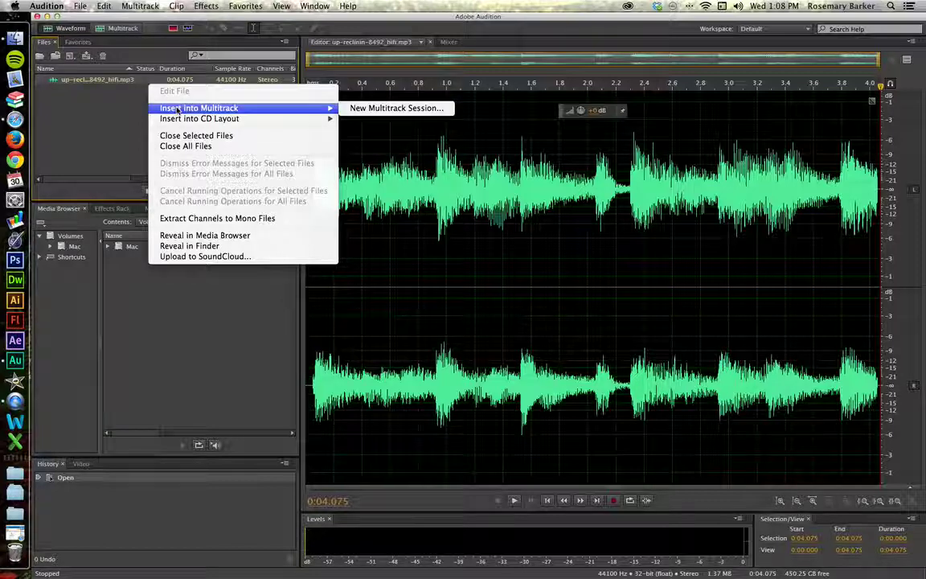
pyautogui.click(375, 113)
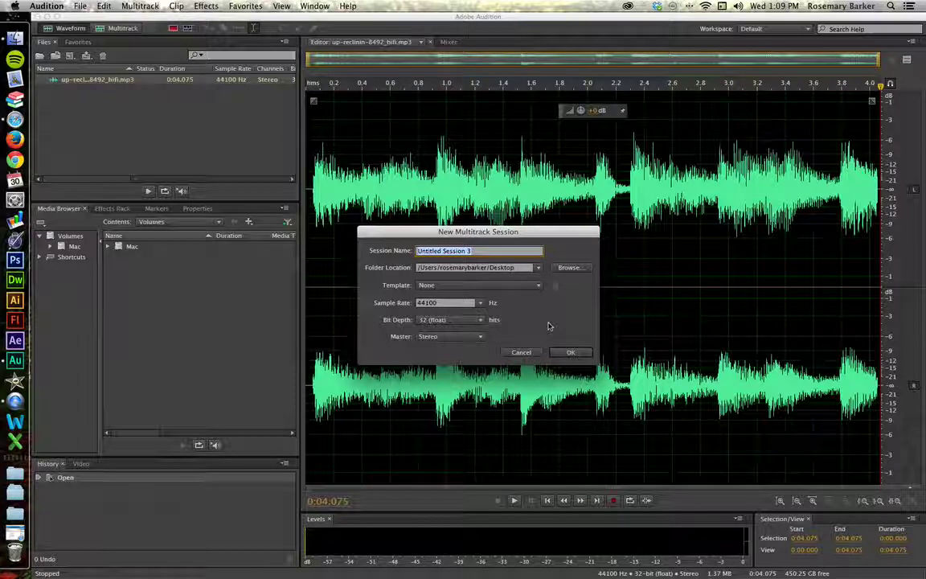
# - Create the multitrack session and chain Alt-dragged copies of the piano clip after Track 1's clip
pyautogui.click(570, 352)
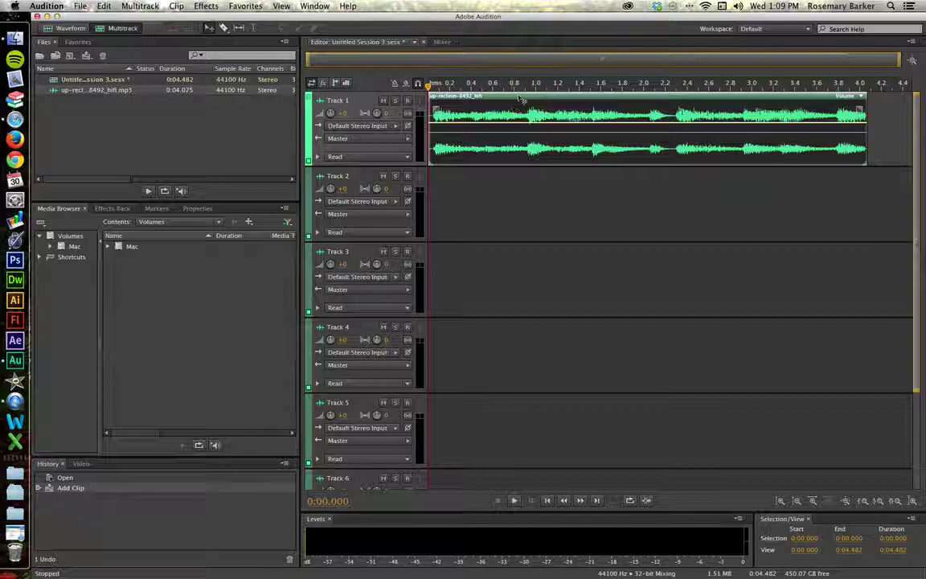
pyautogui.click(521, 103)
pyautogui.moveTo(521, 103); pyautogui.dragTo(909, 190)
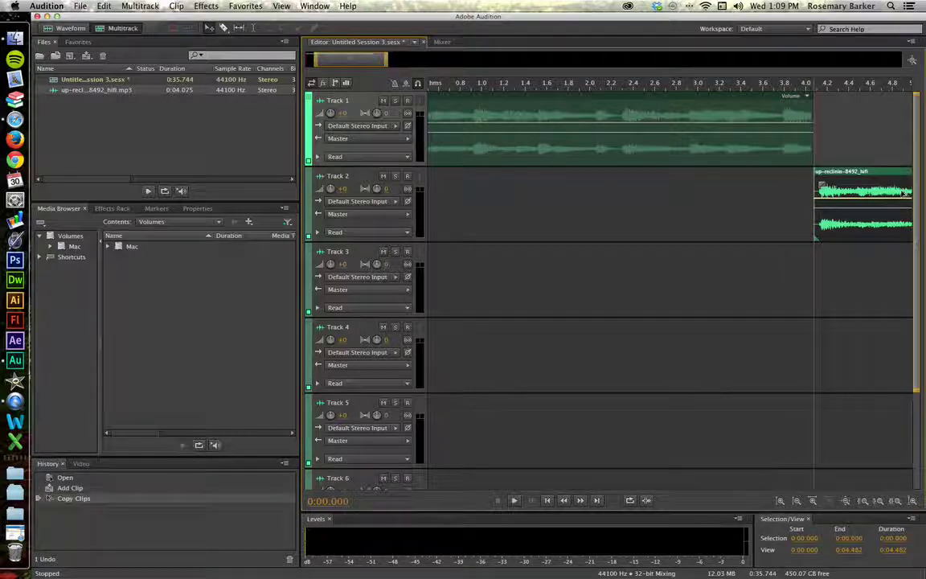
pyautogui.click(846, 500)
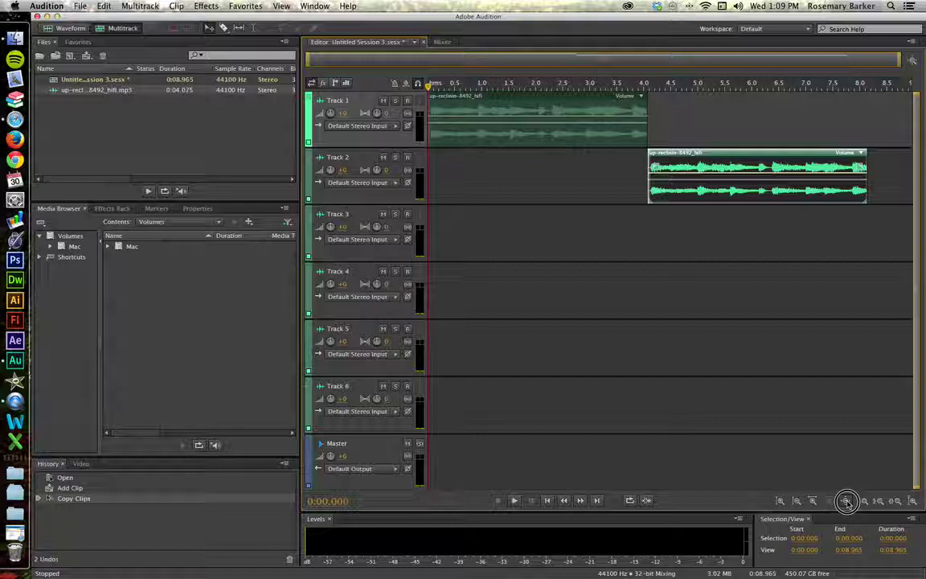
pyautogui.click(699, 155)
pyautogui.click(846, 222)
pyautogui.moveTo(845, 222); pyautogui.dragTo(899, 225)
pyautogui.click(846, 501)
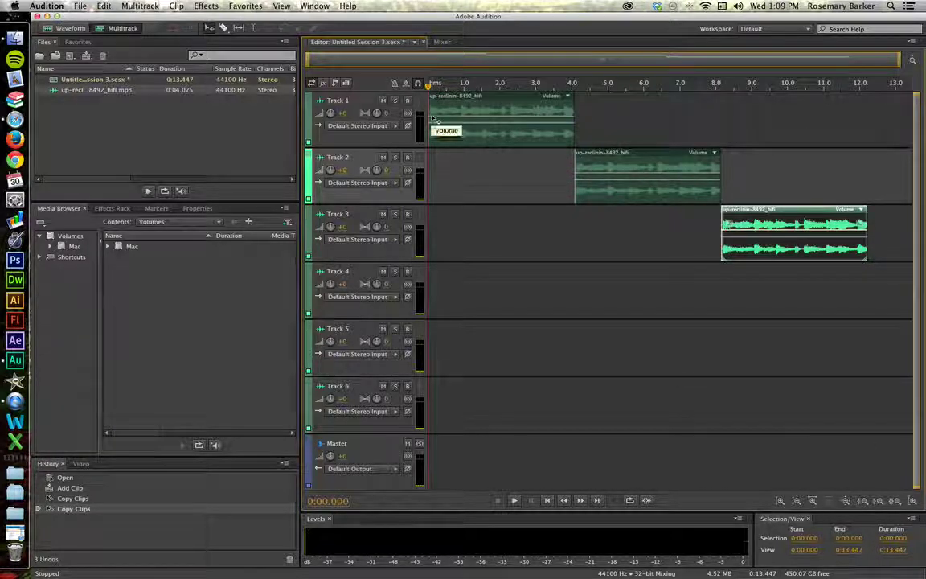
# - Play back the chained clips, replaying from around 8 s and 7.5 s
pyautogui.press('space')
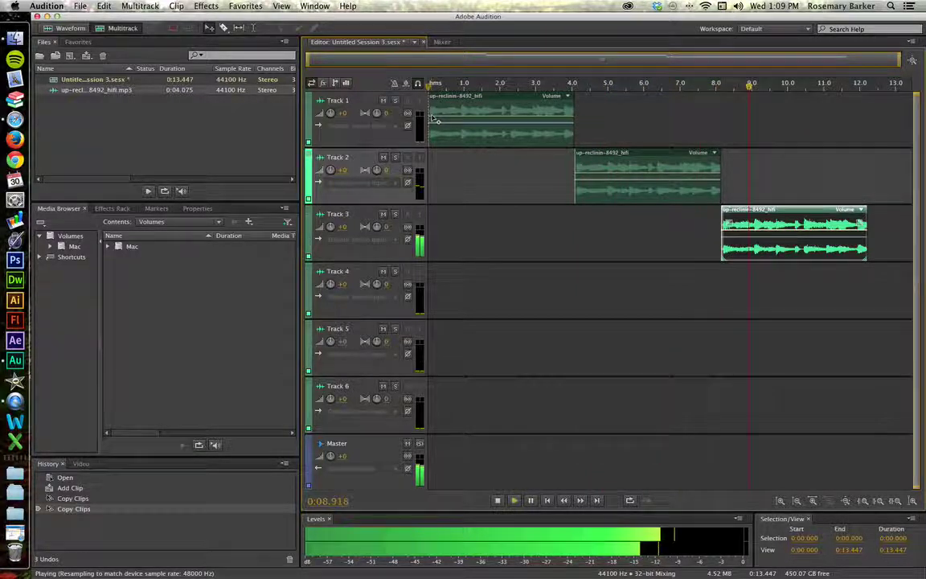
pyautogui.press('space')
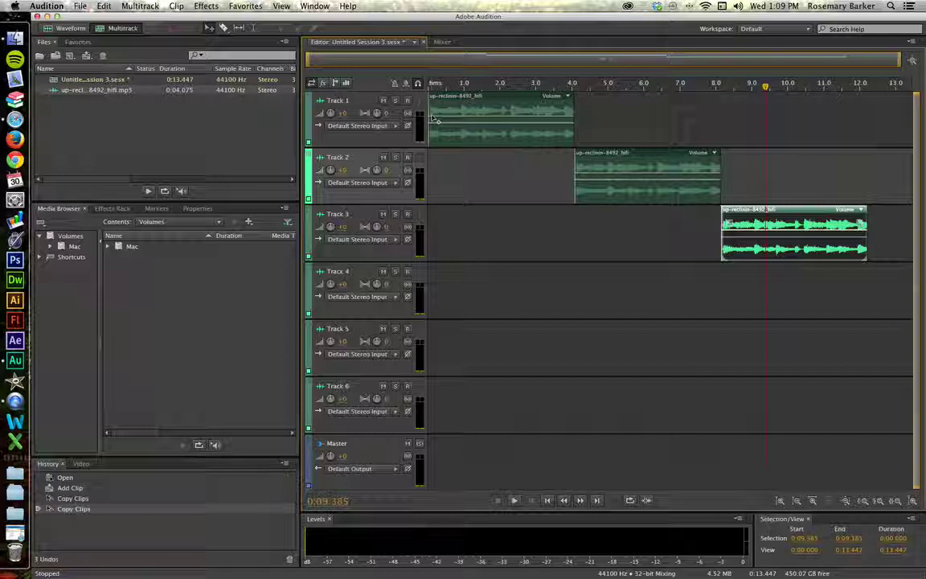
pyautogui.moveTo(765, 84); pyautogui.dragTo(715, 92)
pyautogui.press('space')
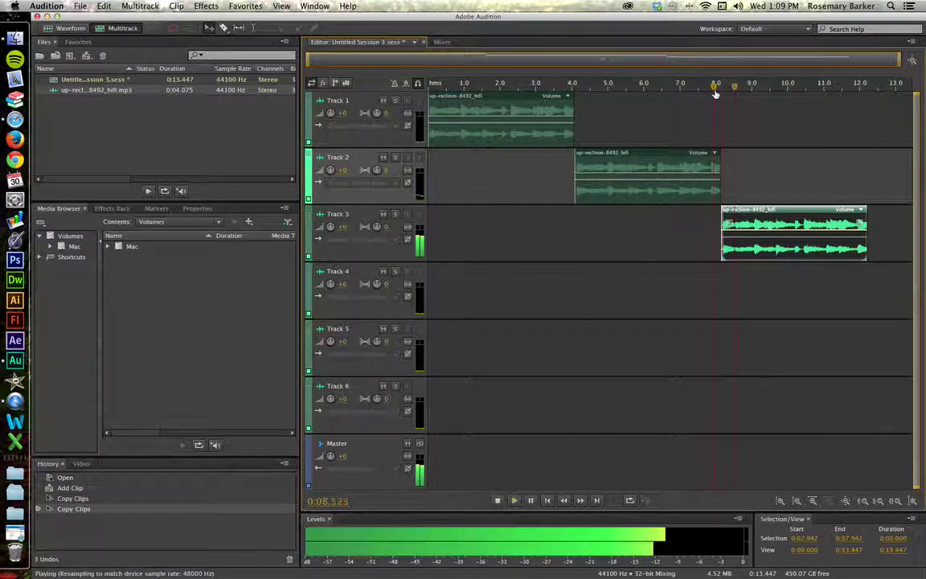
pyautogui.press('space')
pyautogui.moveTo(756, 86); pyautogui.dragTo(684, 91)
pyautogui.press('space')
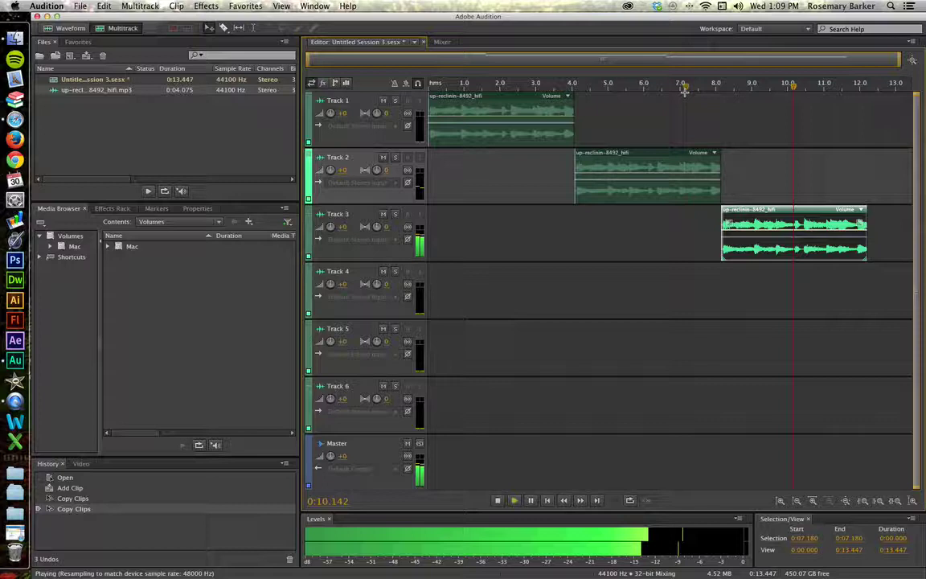
pyautogui.press('space')
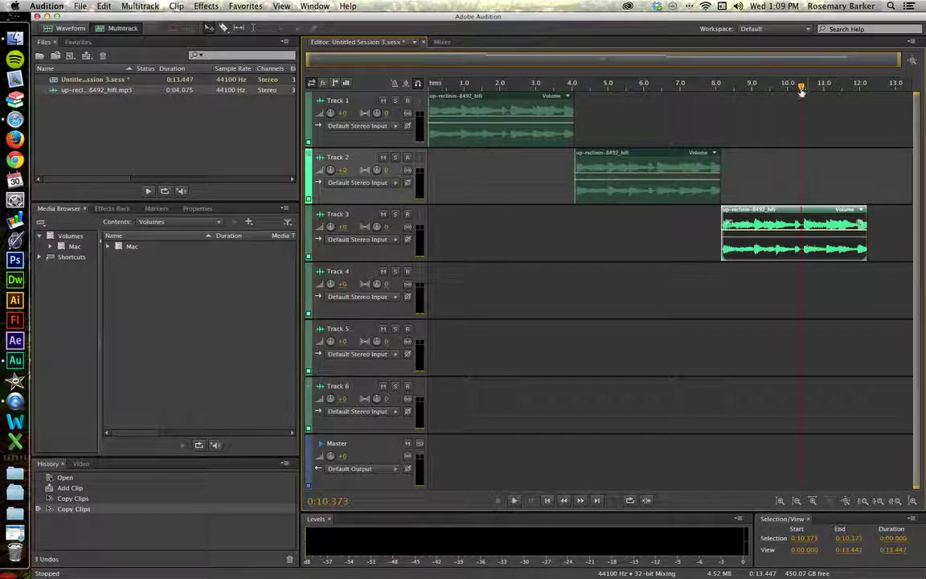
pyautogui.moveTo(722, 85); pyautogui.dragTo(496, 86)
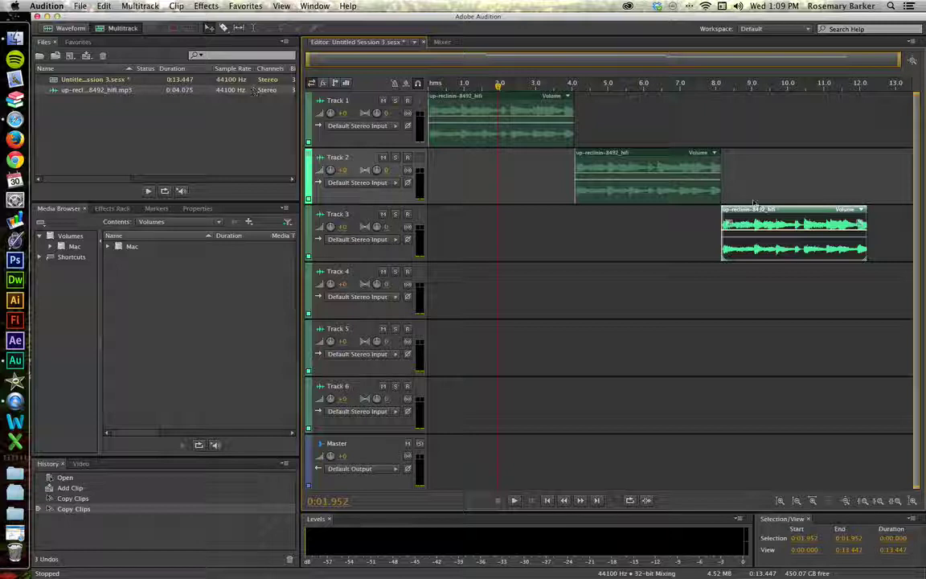
# - Delete the piano clips on Track 2 and Track 1, then reselect the piano MP3 file
pyautogui.click(654, 179)
pyautogui.press('Delete')
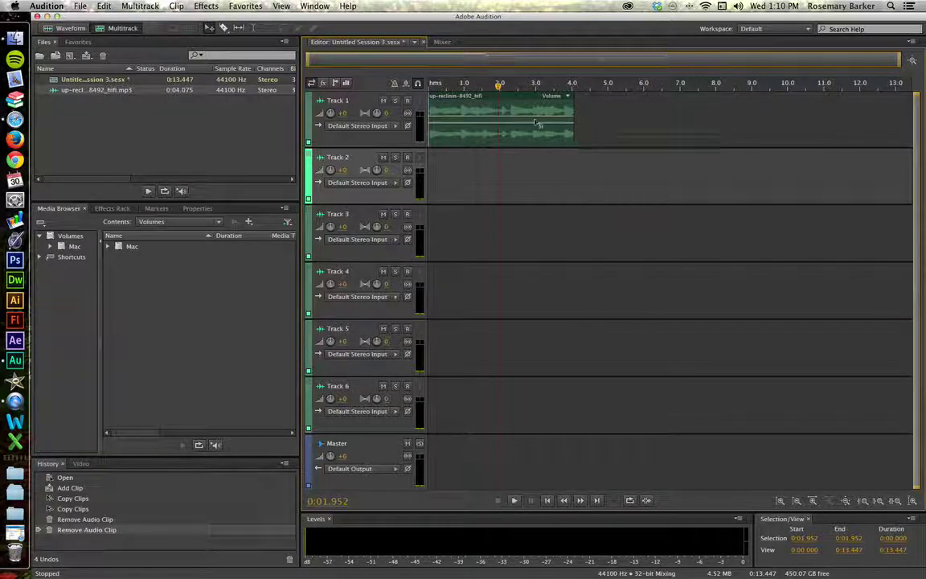
pyautogui.click(534, 122)
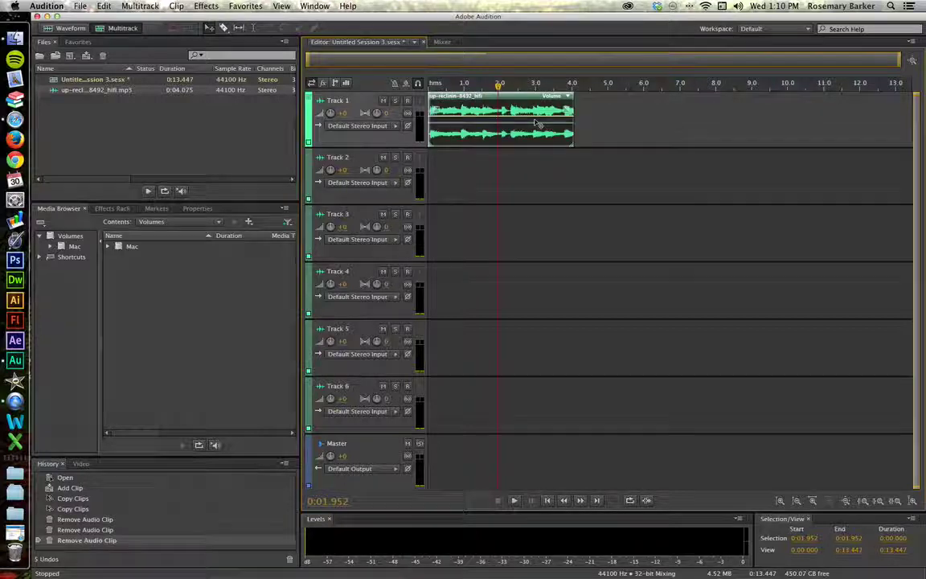
pyautogui.press('Delete')
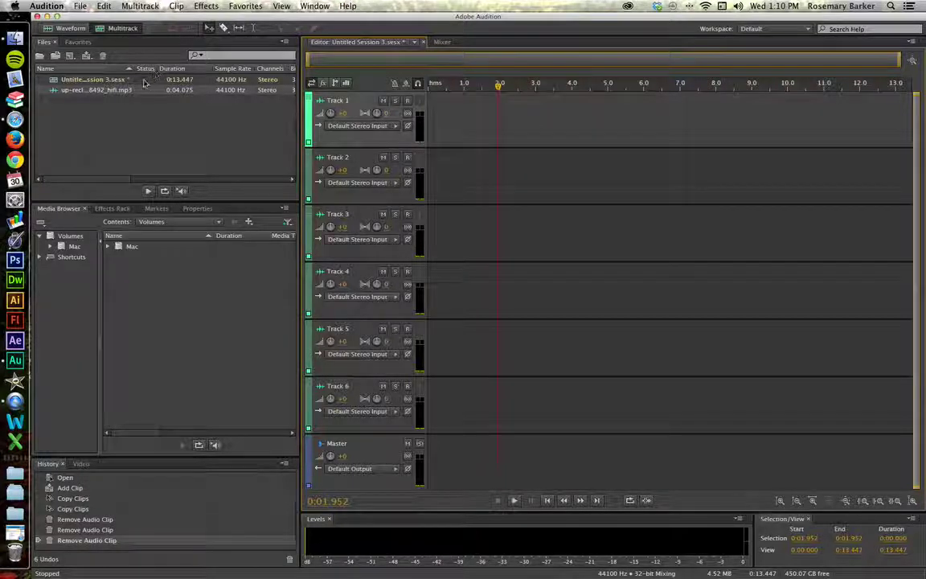
pyautogui.click(144, 82)
pyautogui.click(144, 90)
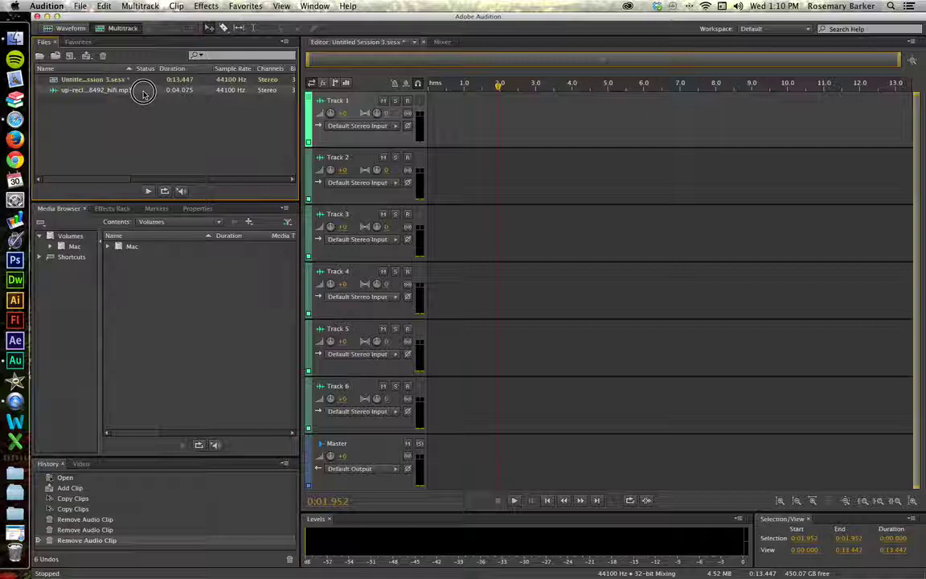
# - Cut the first 0.054 s and everything past 4.000 s from the piano MP3
pyautogui.doubleClick(144, 94)
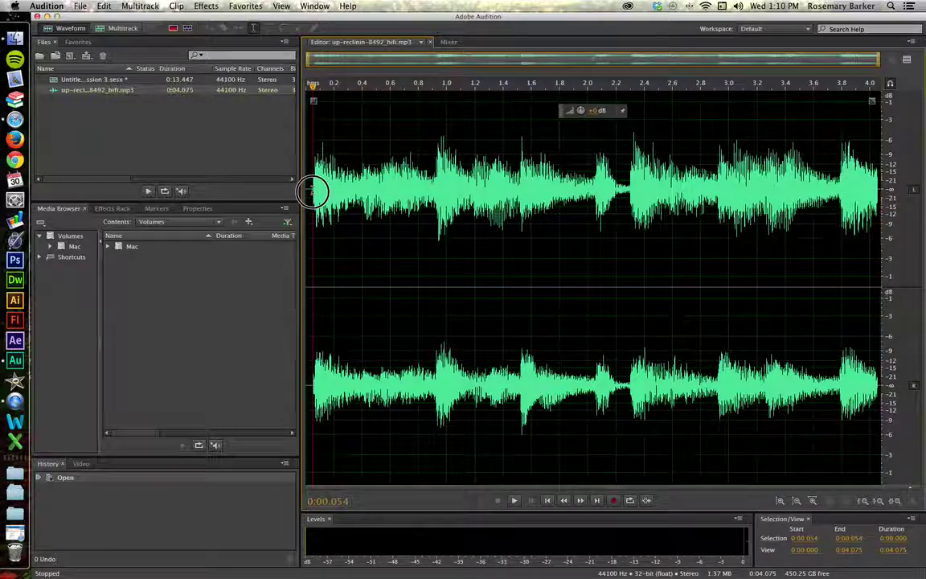
pyautogui.moveTo(314, 192); pyautogui.dragTo(304, 192)
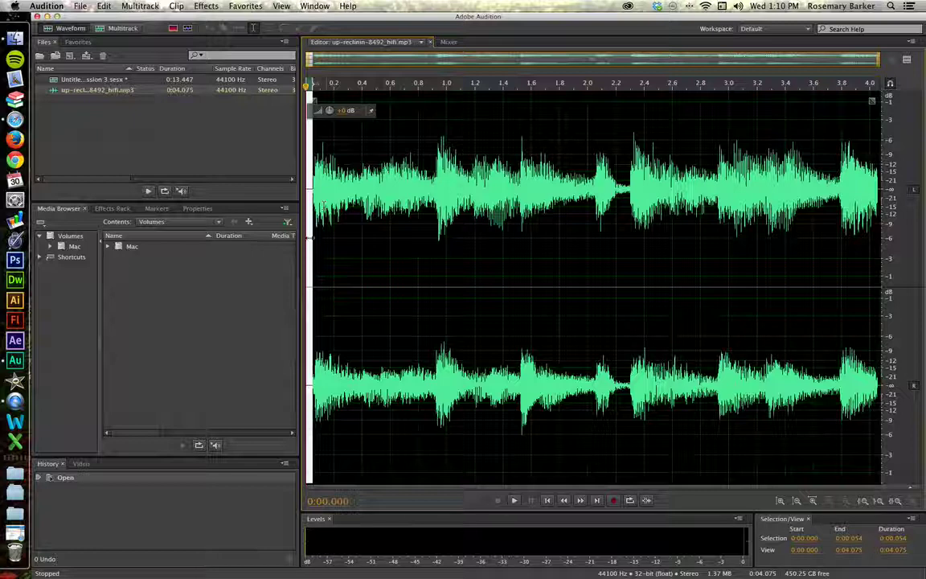
pyautogui.click(324, 183)
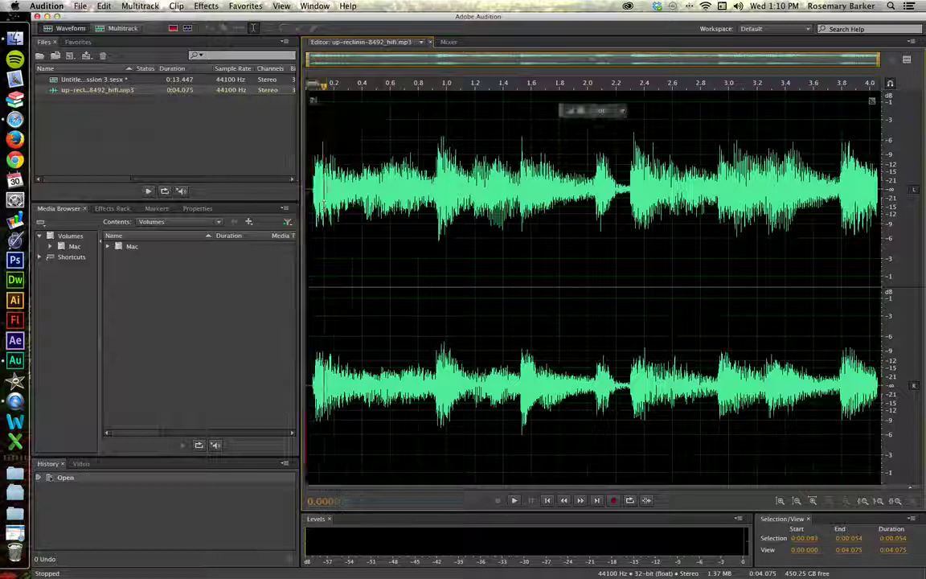
pyautogui.click(313, 190)
pyautogui.moveTo(314, 190); pyautogui.dragTo(306, 191)
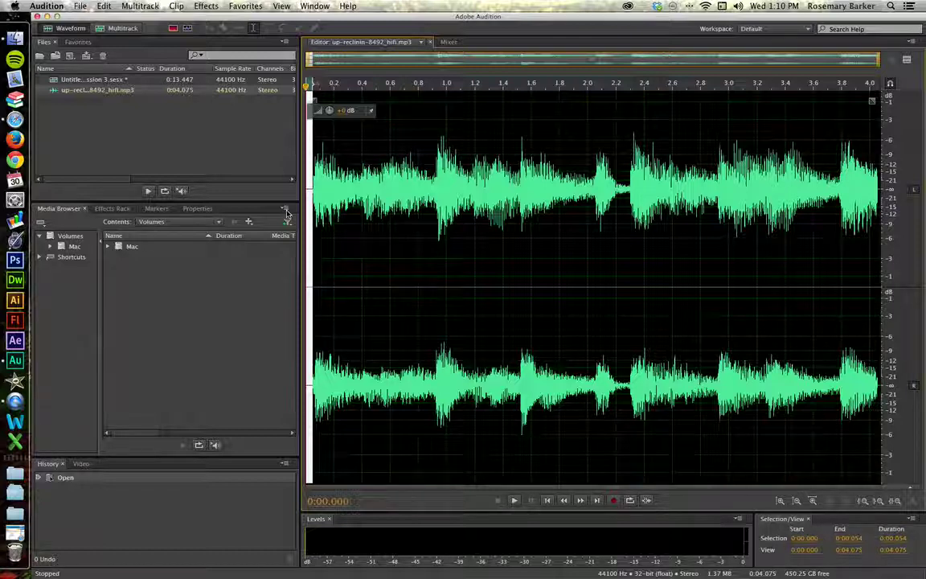
pyautogui.press('Delete')
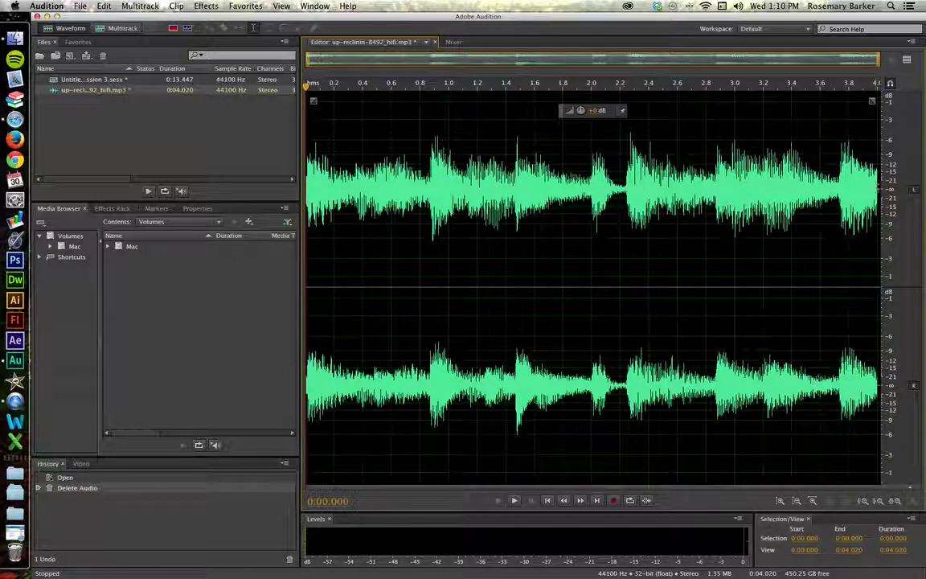
pyautogui.click(876, 186)
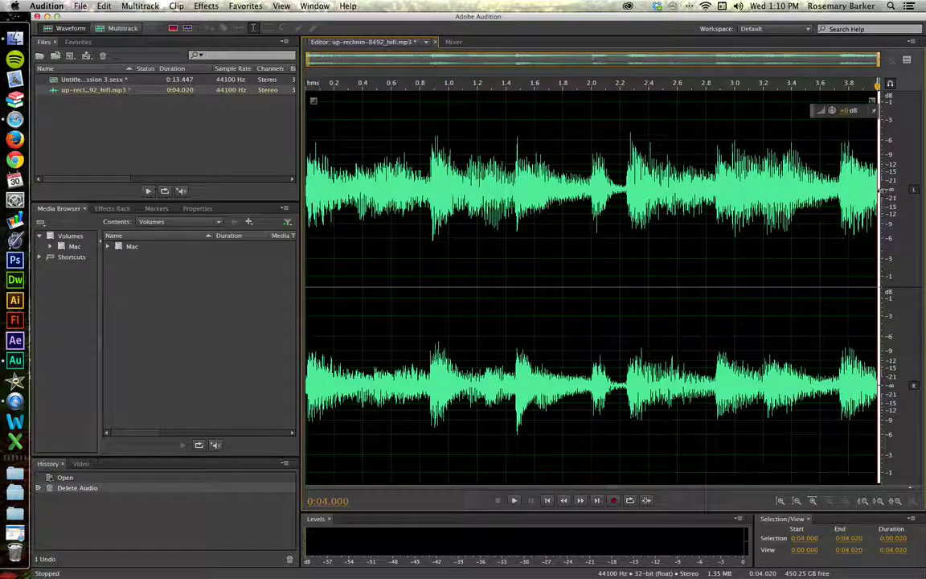
pyautogui.press('Delete')
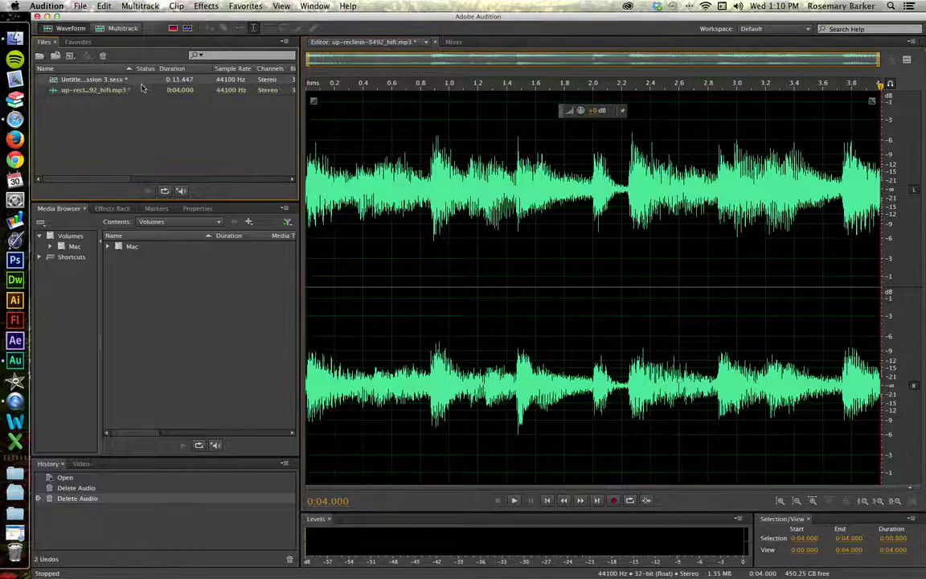
# - Save the trimmed MP3, accepting the lossy-format warning
pyautogui.click(141, 90)
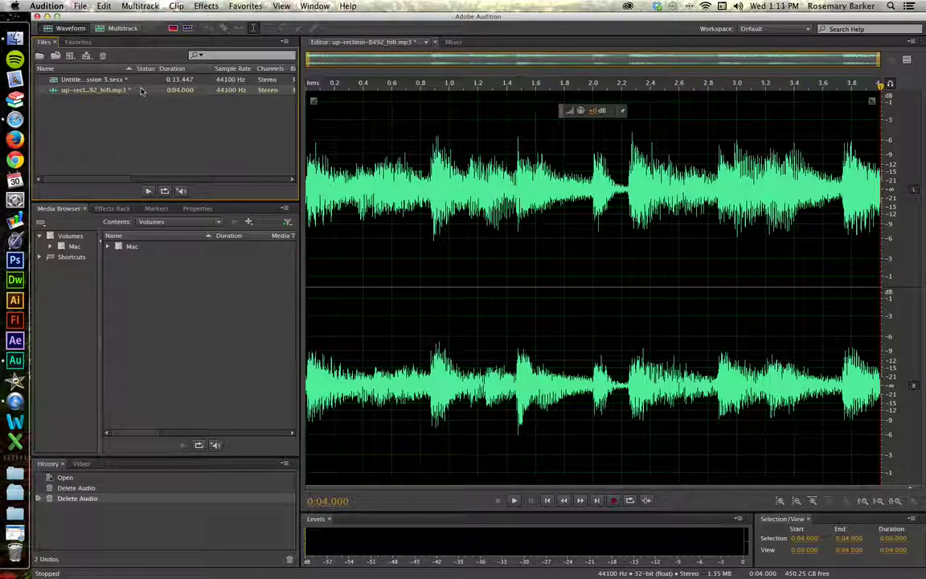
pyautogui.press('super+s')
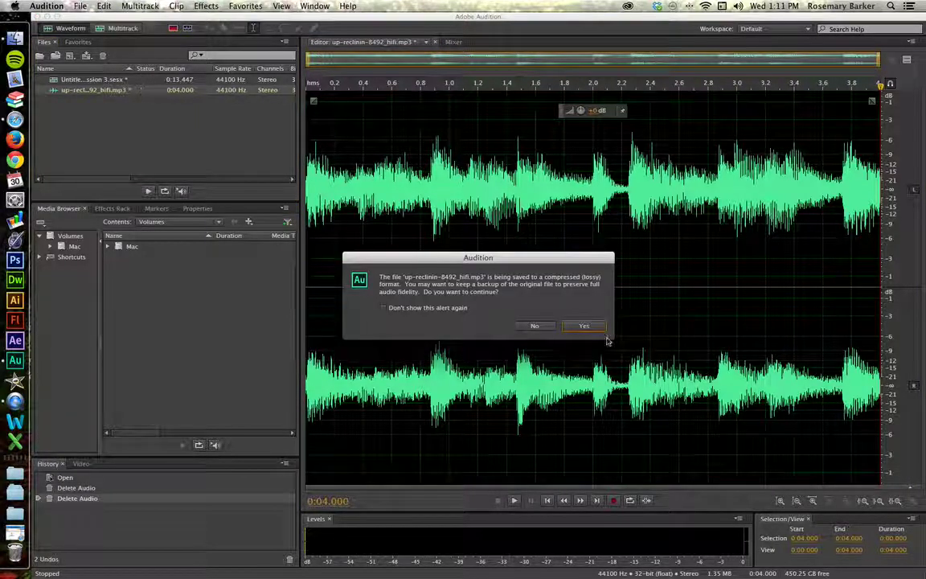
pyautogui.click(584, 325)
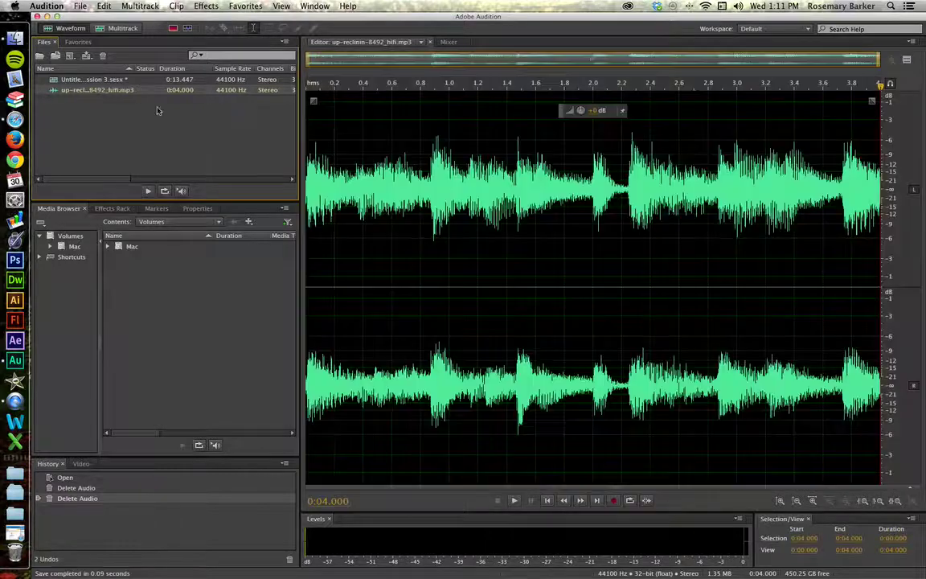
pyautogui.click(144, 80)
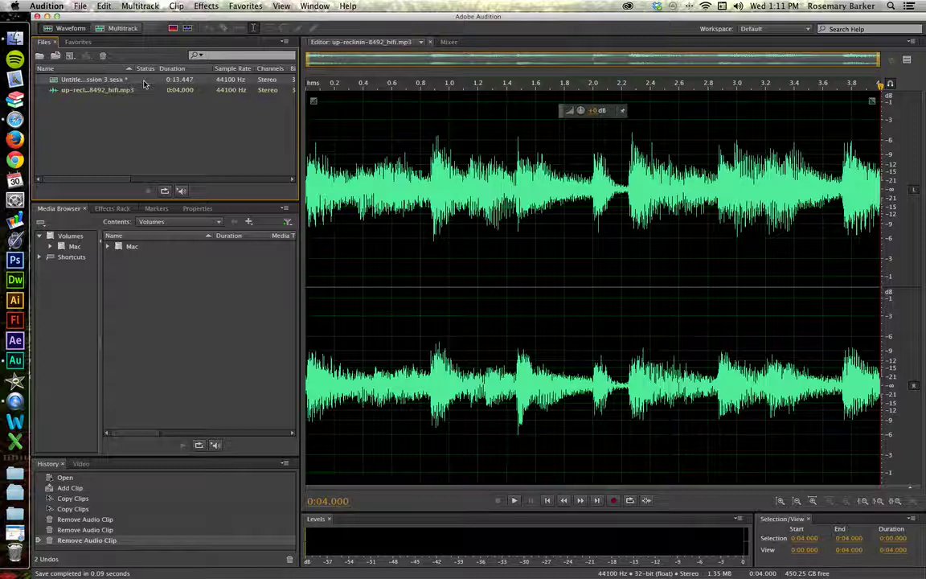
# - Open Untitled Session 3, drop the trimmed MP3 on Track 1, and copy it to Tracks 2 and 3
pyautogui.doubleClick(144, 80)
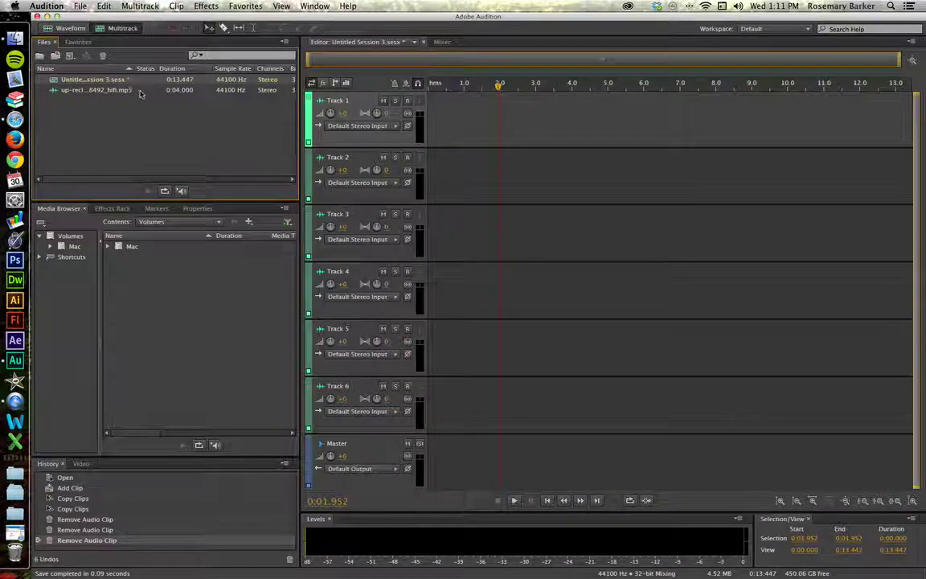
pyautogui.moveTo(136, 90); pyautogui.dragTo(420, 122)
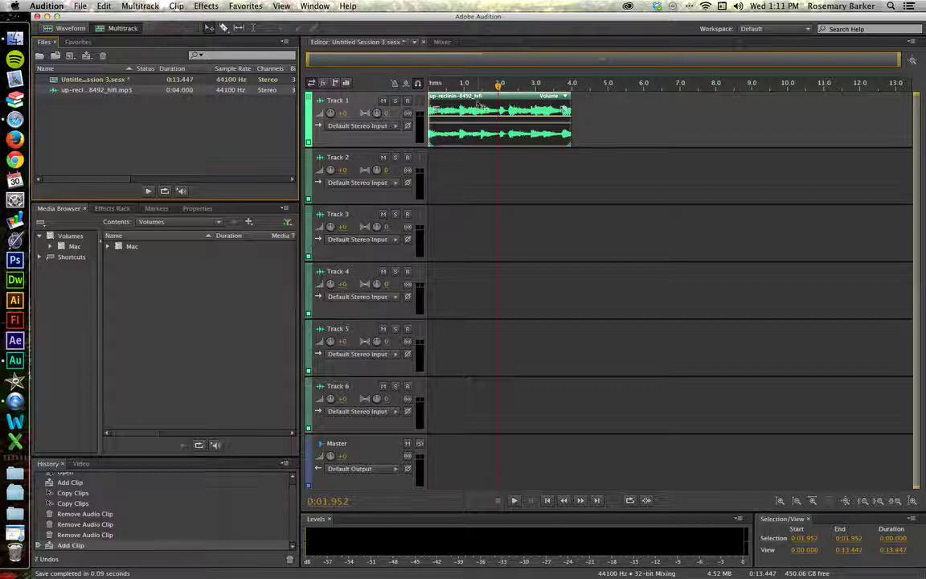
pyautogui.click(626, 194)
pyautogui.moveTo(625, 195)
pyautogui.mouseDown()
pyautogui.moveTo(645, 192)
pyautogui.moveTo(637, 191)
pyautogui.mouseUp()
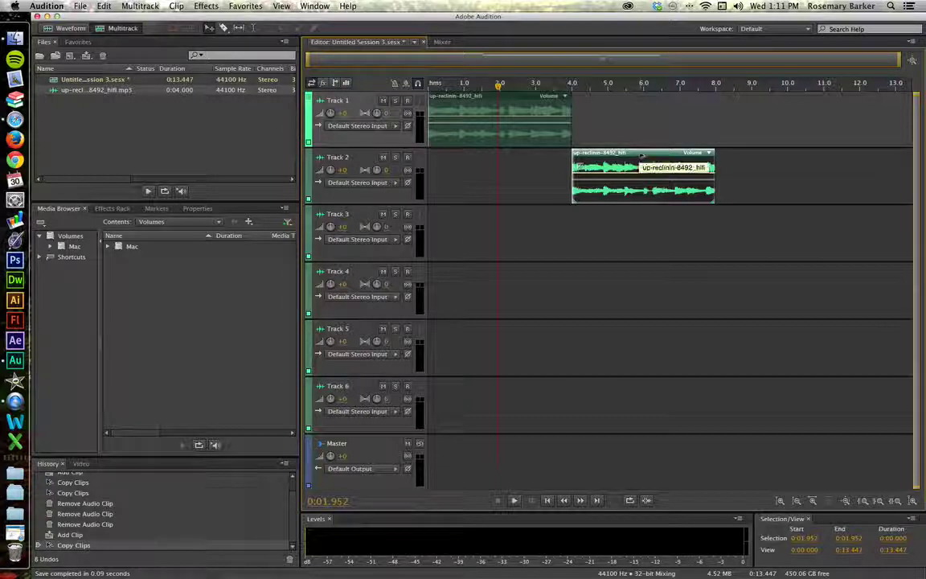
pyautogui.moveTo(643, 157); pyautogui.dragTo(785, 249)
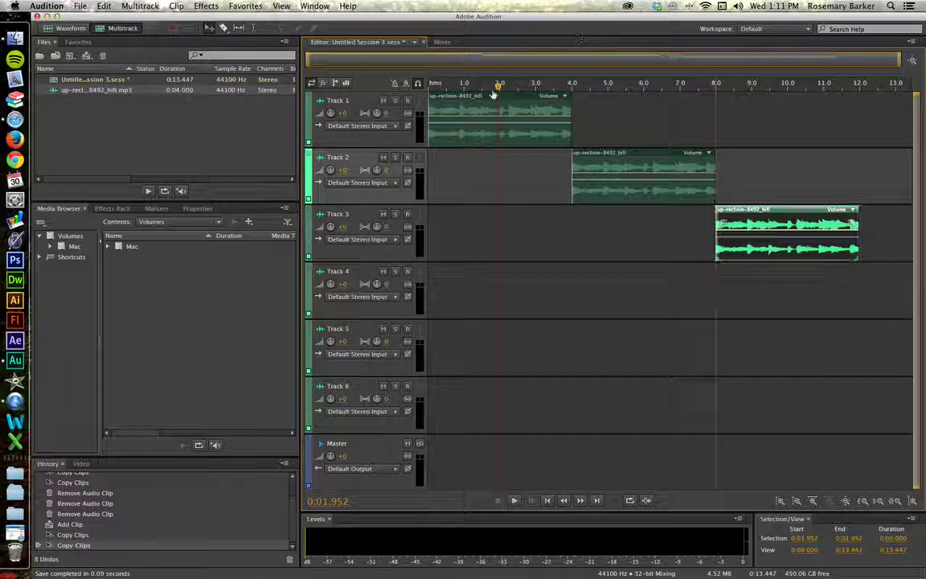
pyautogui.moveTo(499, 84); pyautogui.dragTo(431, 90)
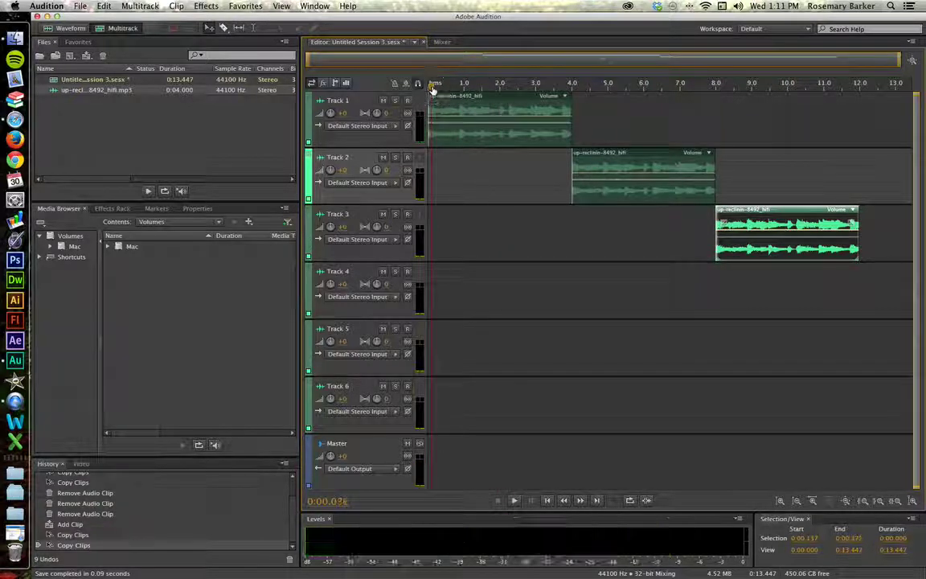
pyautogui.press('space')
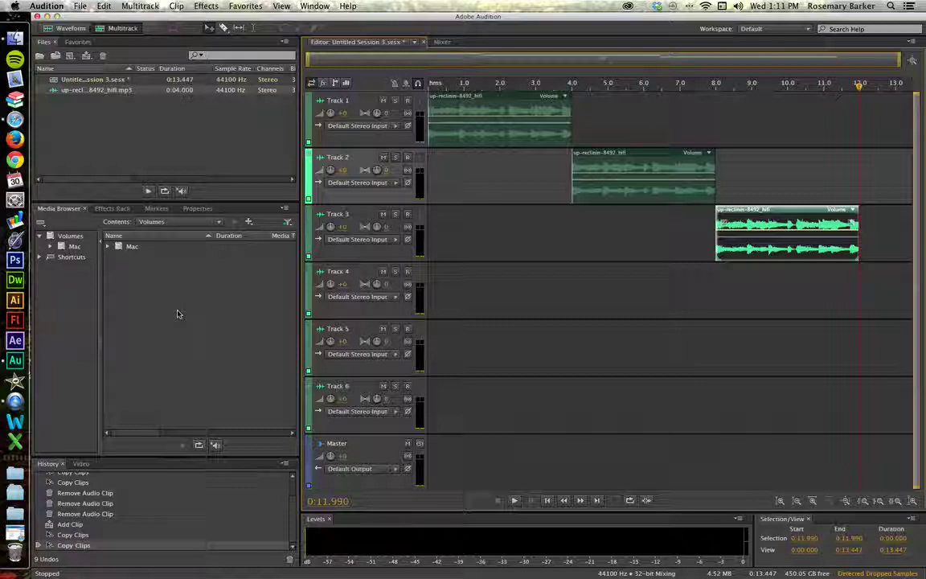
# - Open the Export Multitrack Mixdown dialog for the entire session from the File menu
pyautogui.click(79, 6)
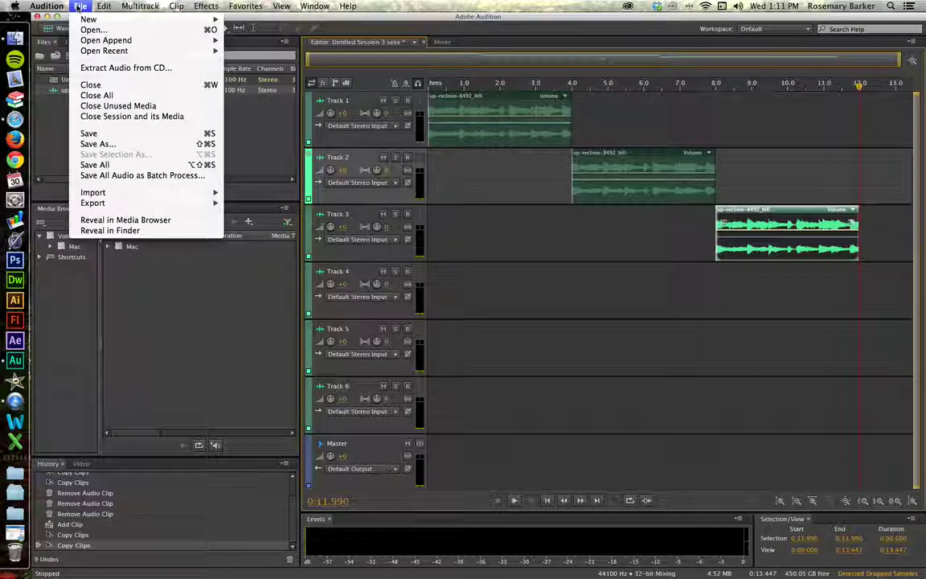
pyautogui.moveTo(133, 208)
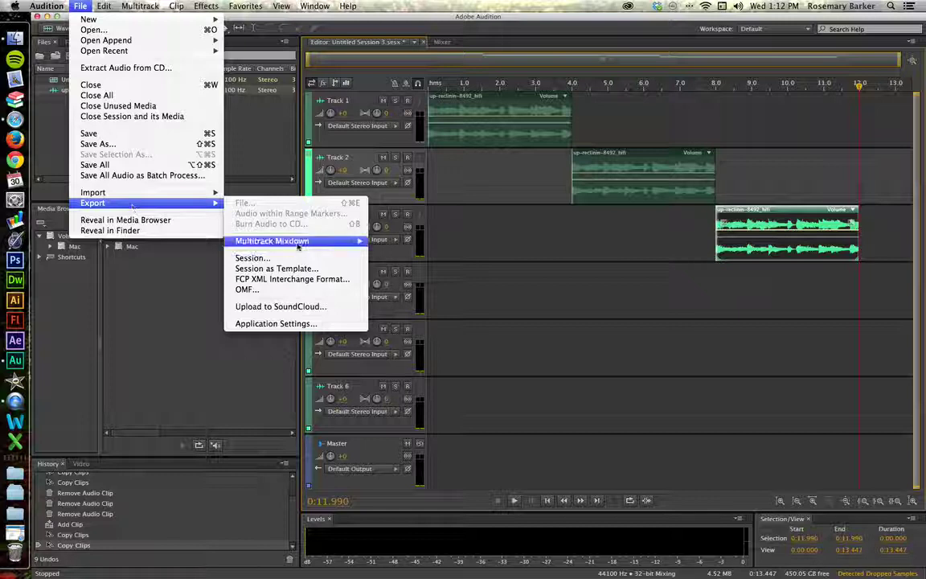
pyautogui.moveTo(298, 245)
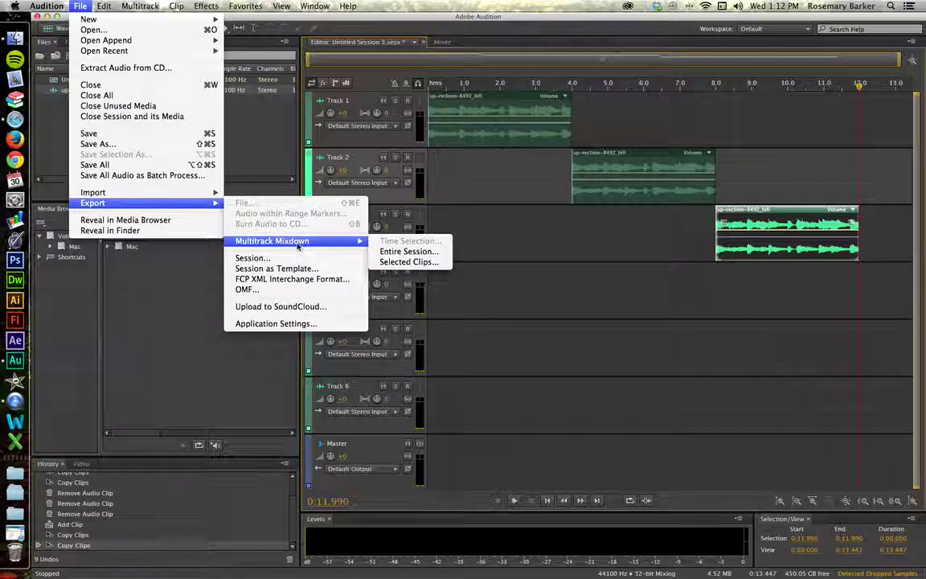
pyautogui.click(414, 252)
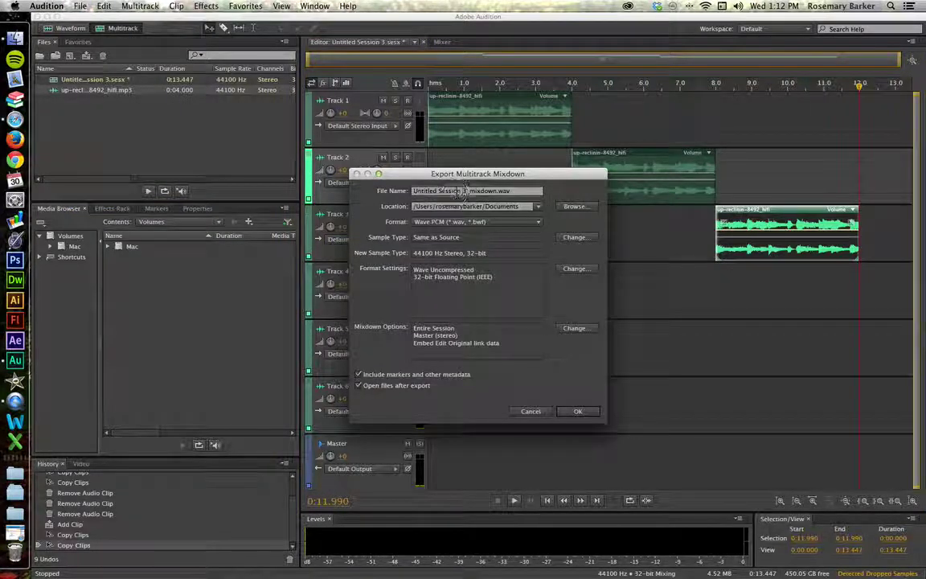
# - Export the mixdown as MP3 Audio named myLoop to the Desktop
pyautogui.moveTo(499, 191); pyautogui.dragTo(328, 188)
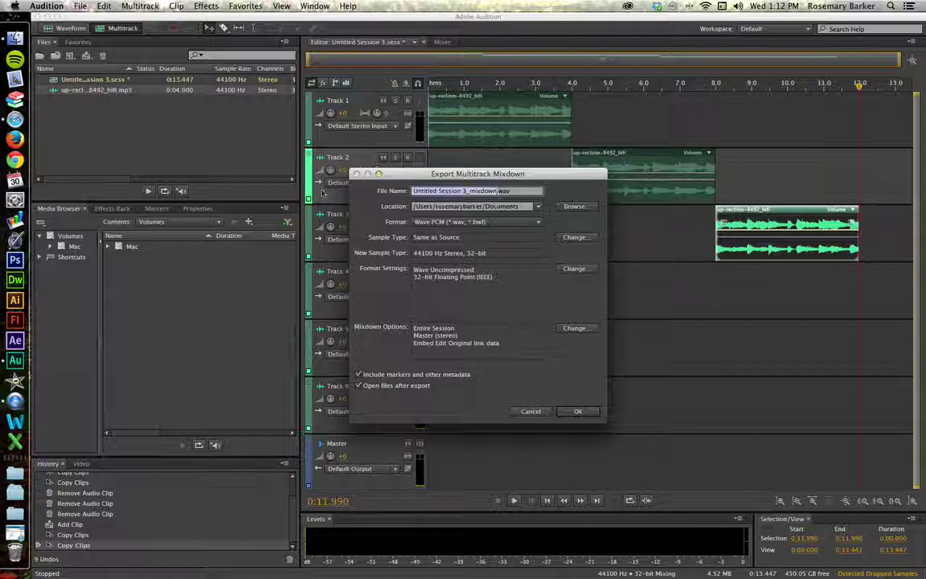
pyautogui.write('myLog')
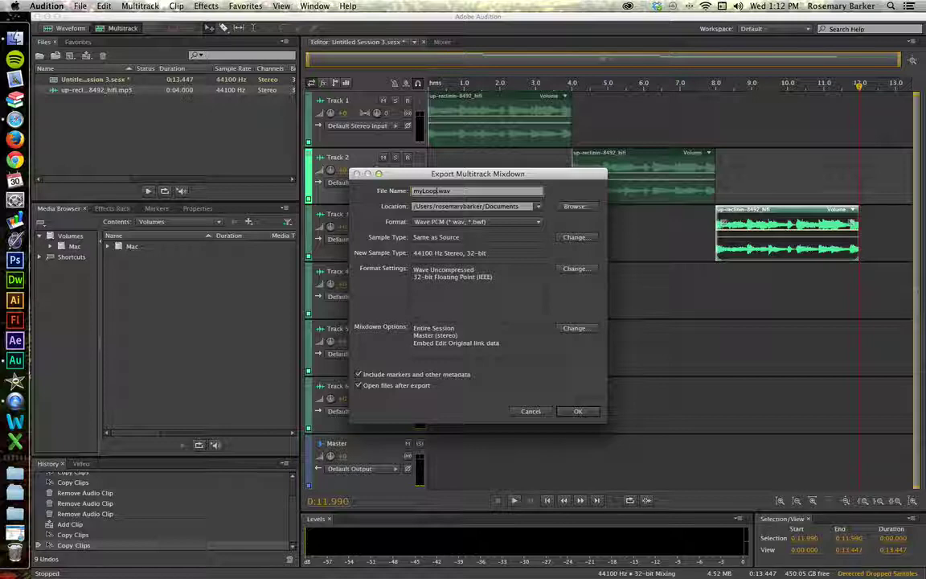
pyautogui.click(509, 222)
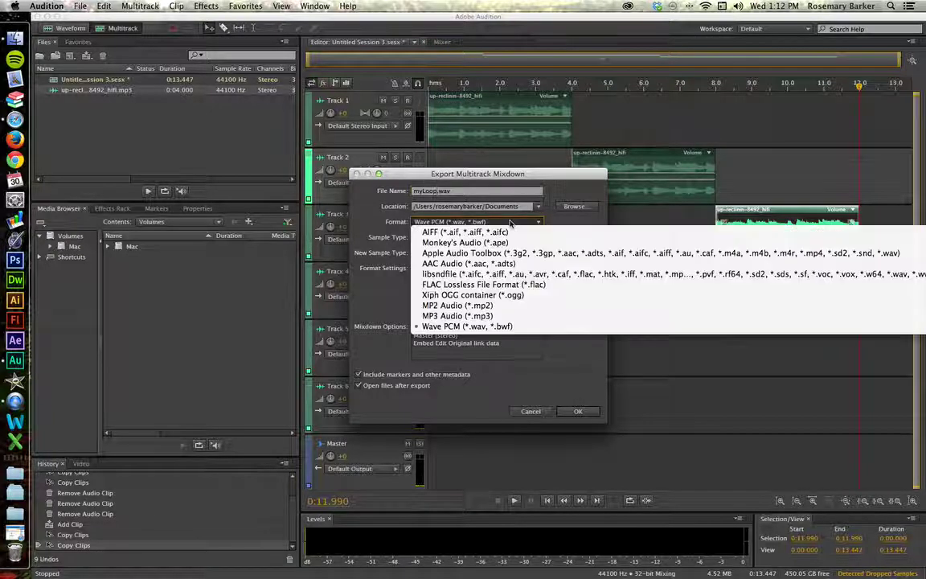
pyautogui.click(466, 315)
pyautogui.click(572, 206)
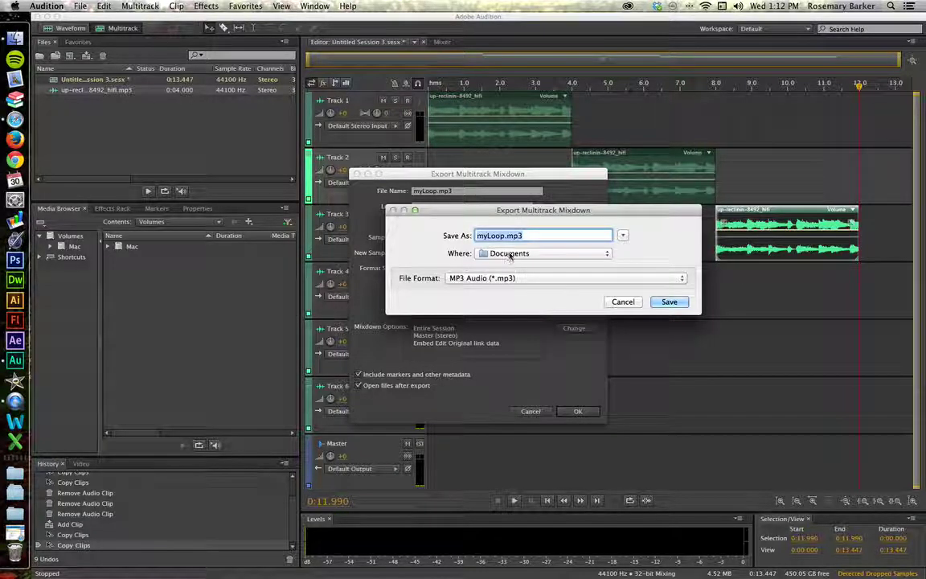
pyautogui.click(507, 254)
pyautogui.click(504, 320)
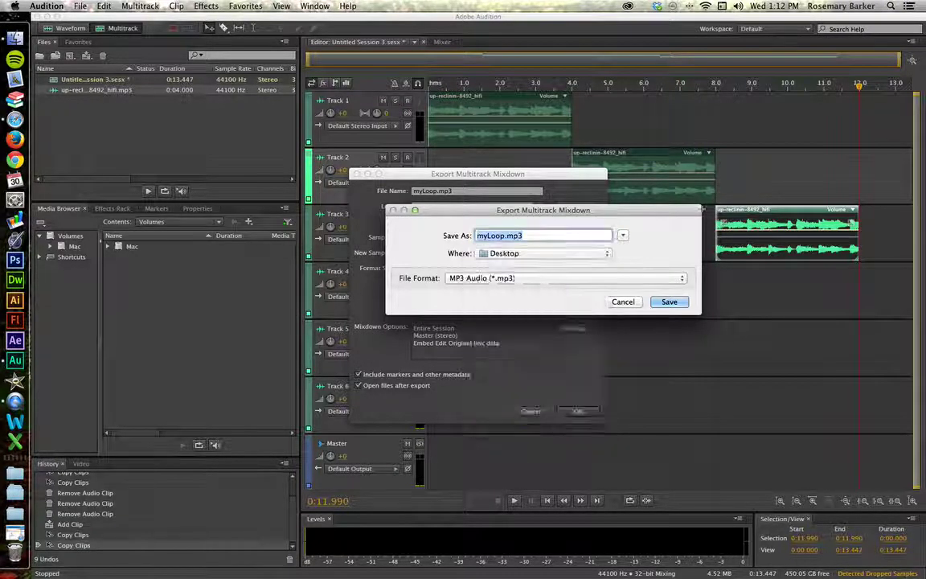
pyautogui.click(667, 302)
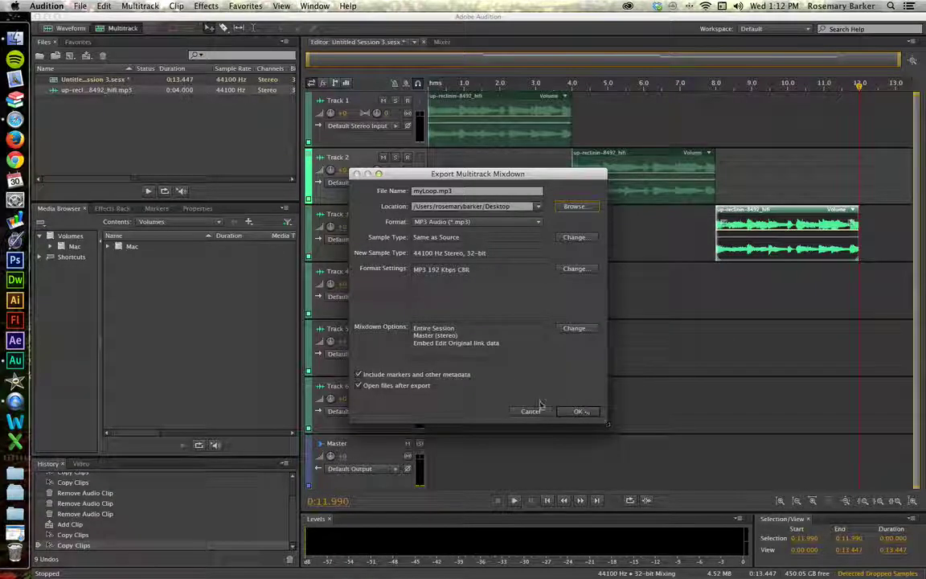
pyautogui.click(577, 413)
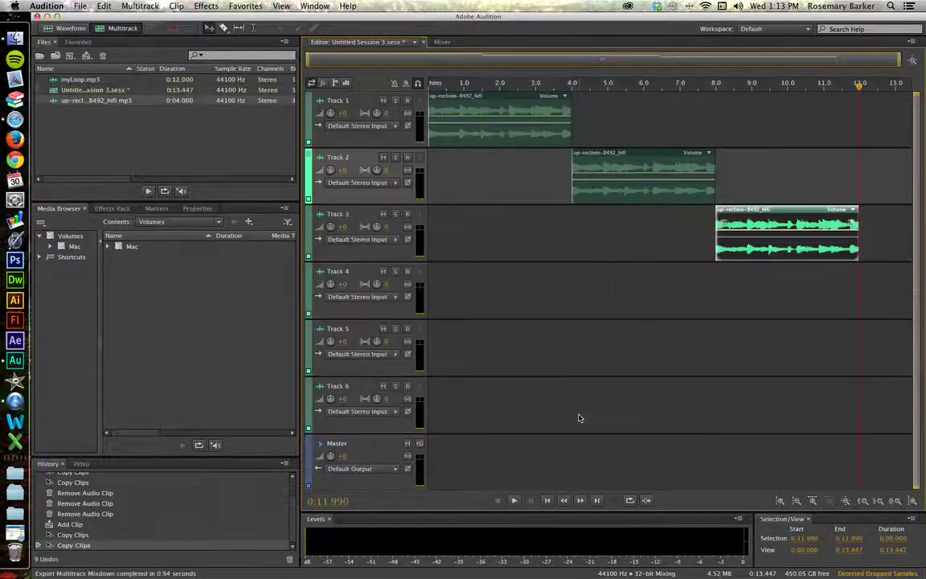
# - Move Audition aside, play the desktop myLoop.mp3 in iTunes, then hide iTunes
pyautogui.moveTo(725, 18); pyautogui.dragTo(386, 18)
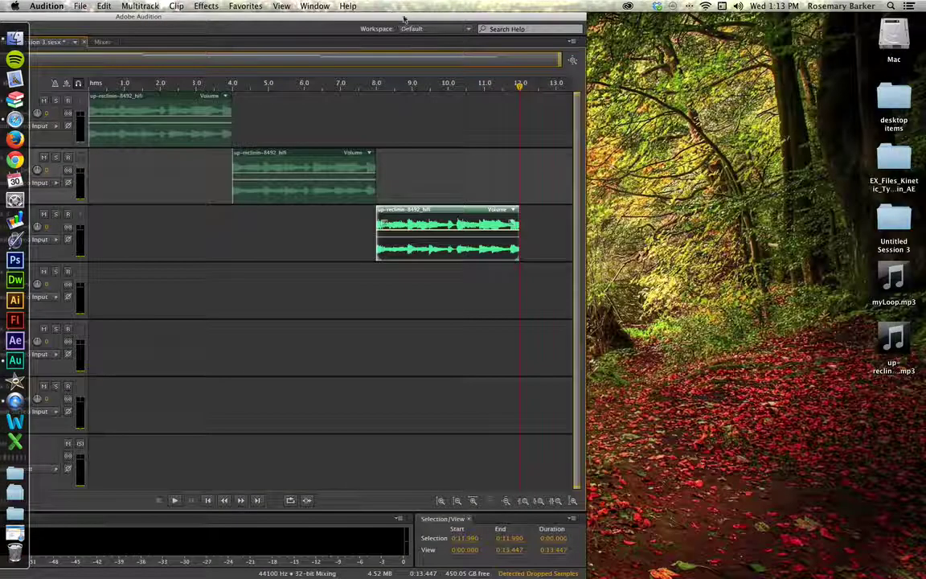
pyautogui.click(894, 276)
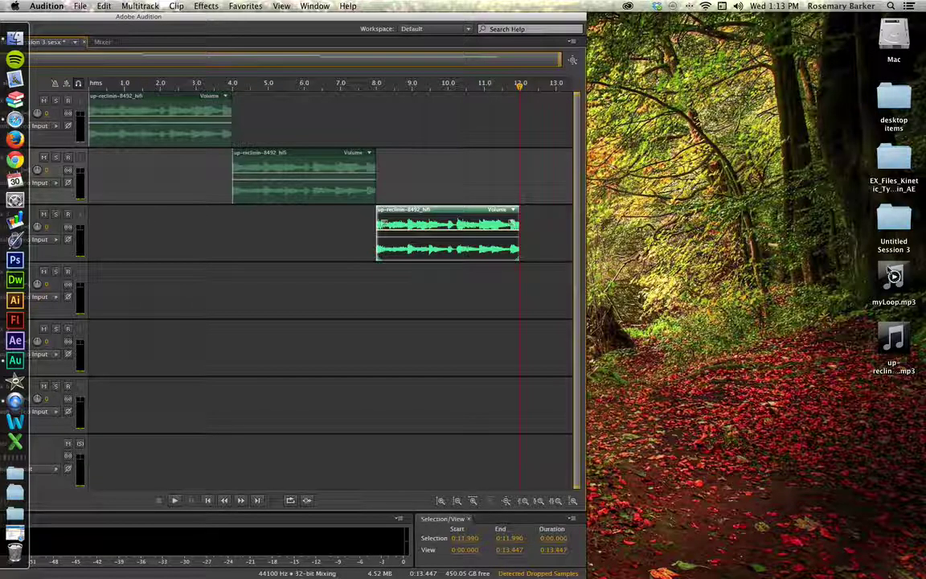
pyautogui.click(892, 274)
pyautogui.press('Return')
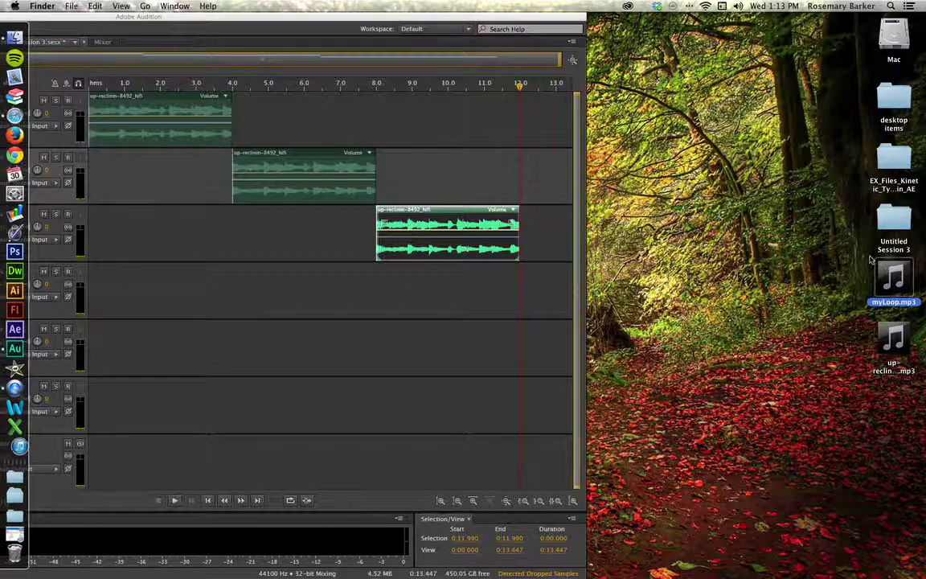
pyautogui.press('Return')
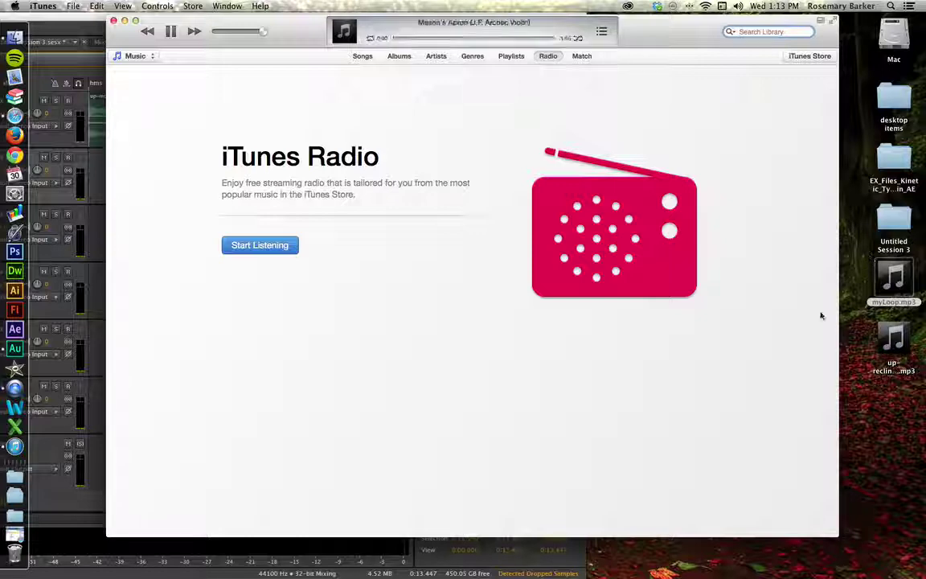
pyautogui.press('super+h')
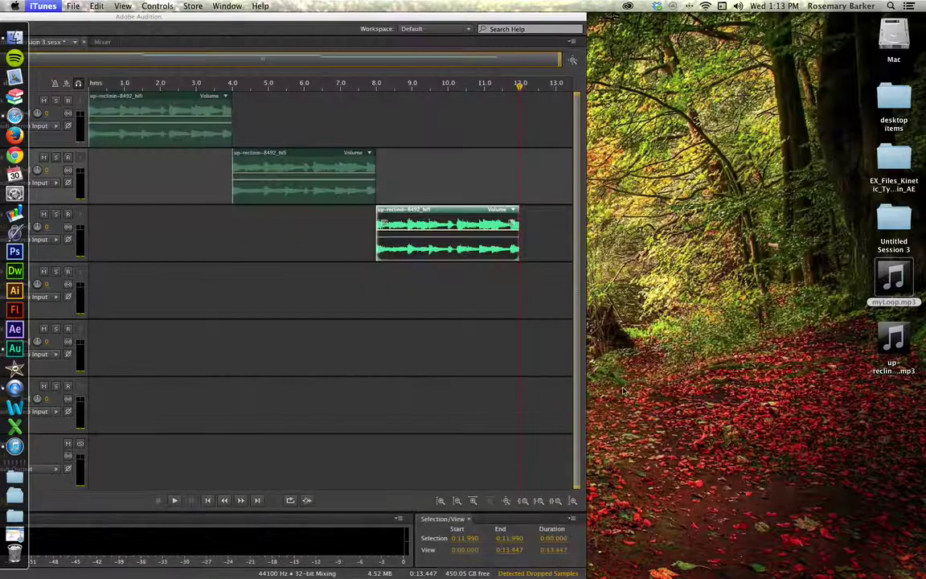
# - Drag the Audition window back so the multitrack session fills the entire screen again
pyautogui.moveTo(246, 22); pyautogui.dragTo(591, 5)
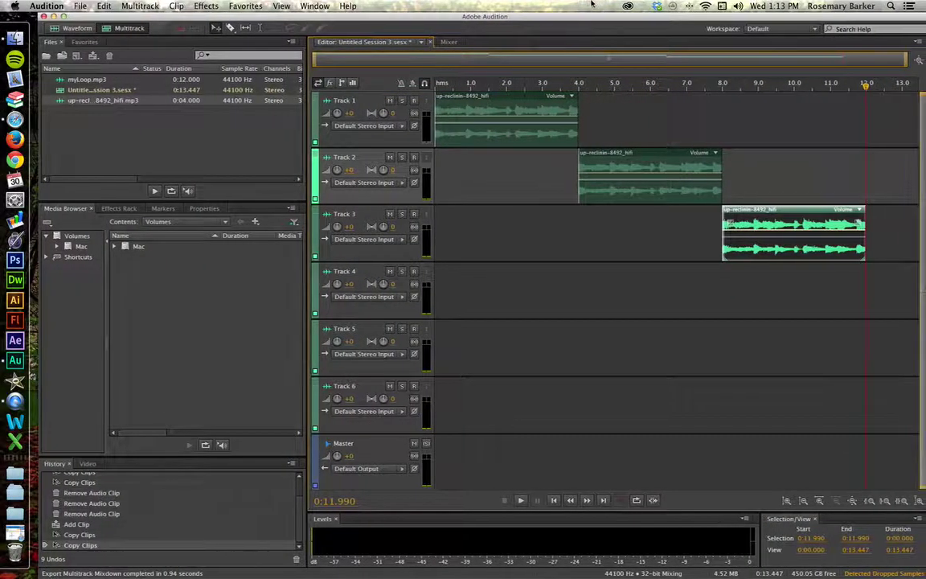